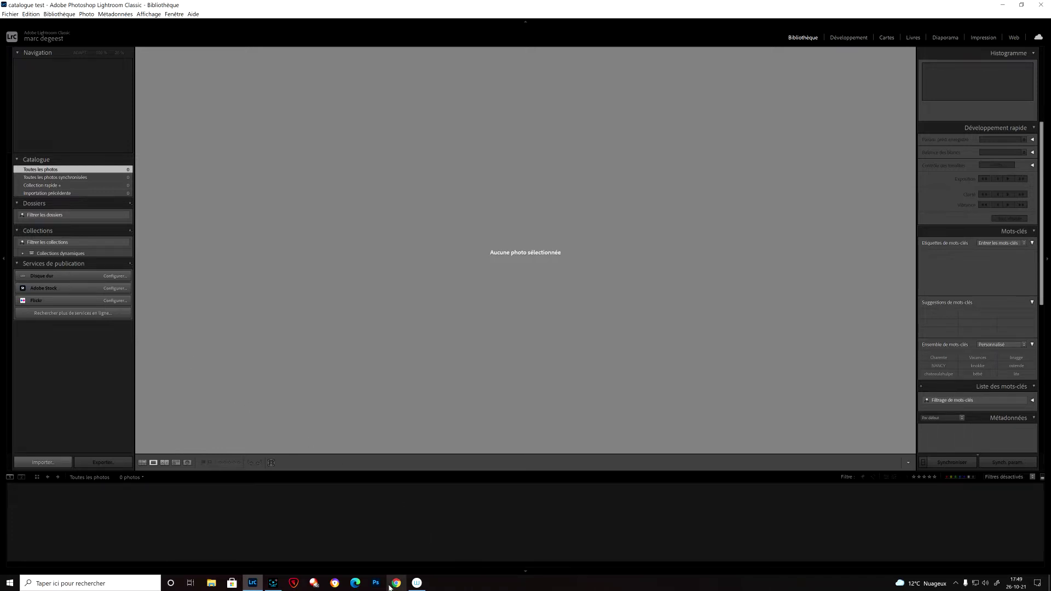
- Switch to File Explorer and open the test folder on drive 4TERRA (F:)
click(211, 583)
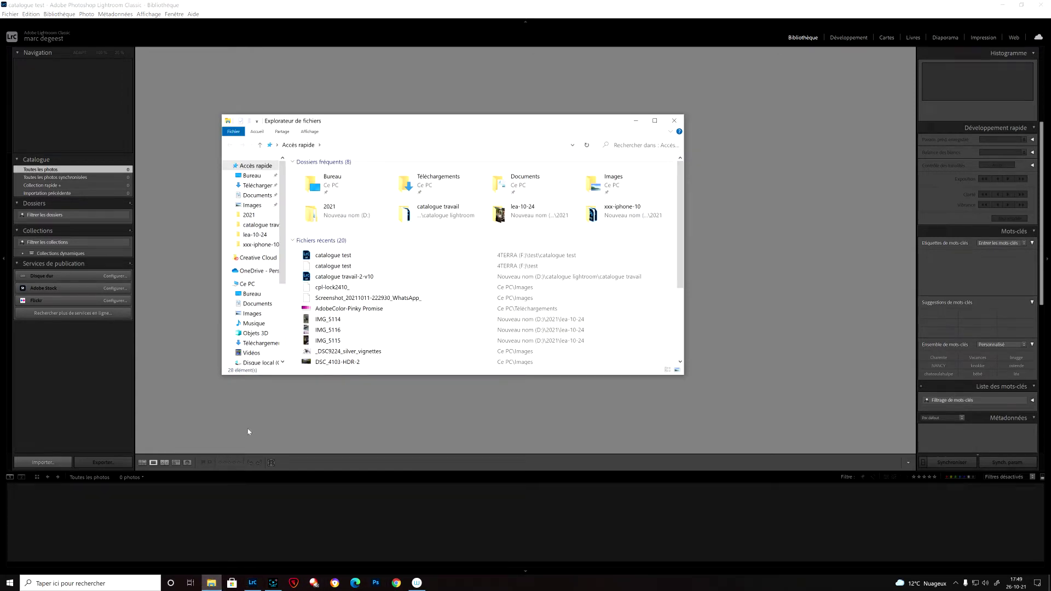
scroll(273, 309, down, 3)
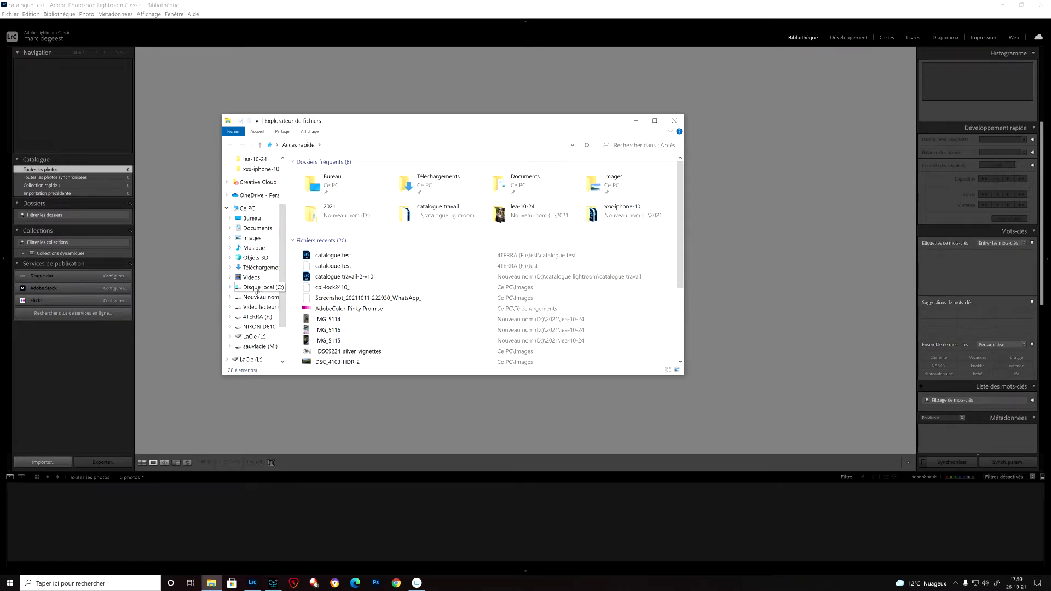
click(255, 318)
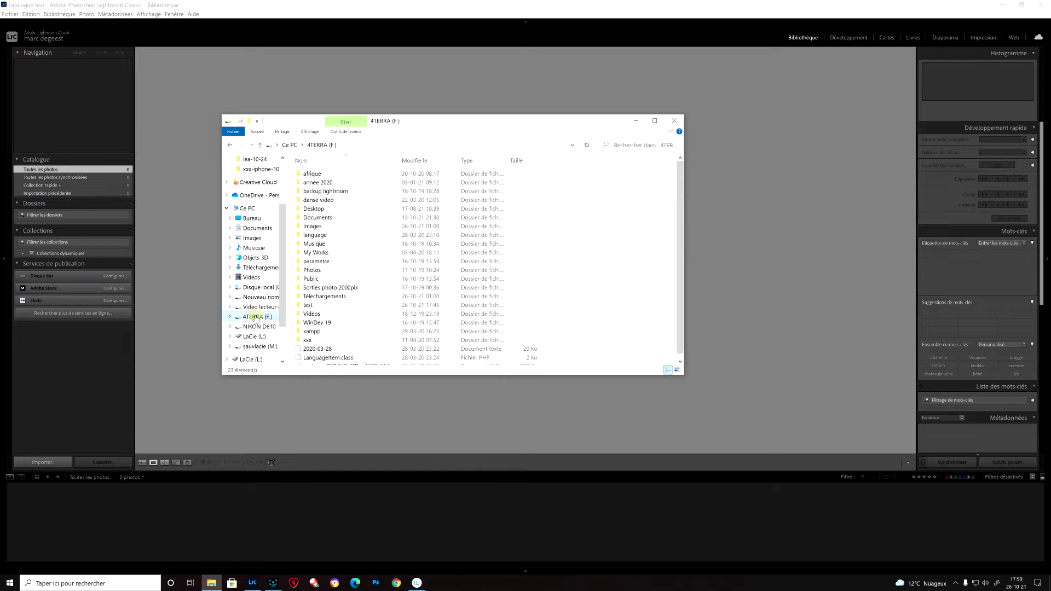
double_click(310, 305)
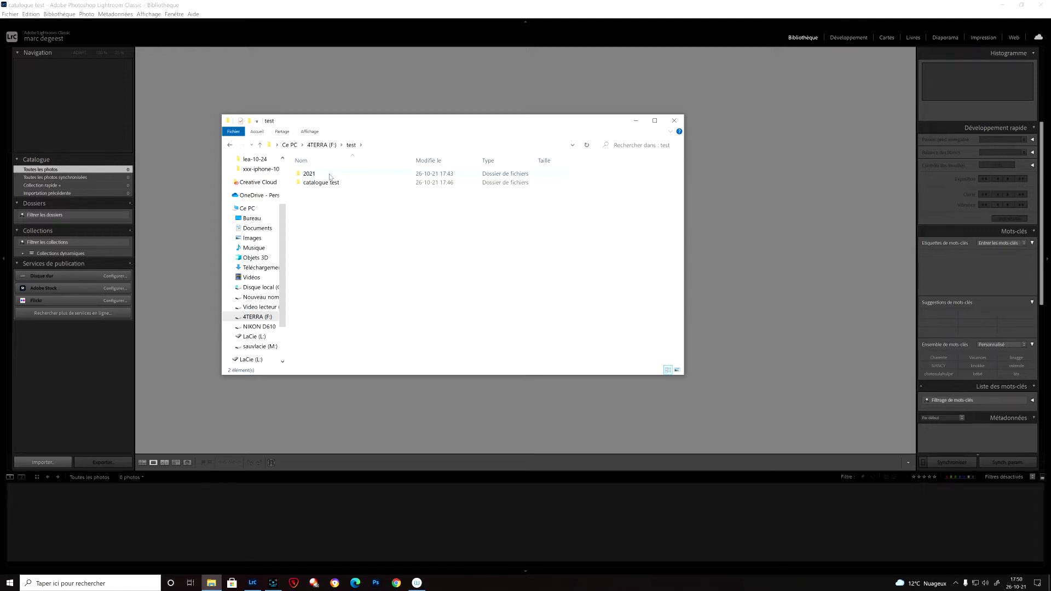
- Create a new folder named "2021 à faire" inside the test folder
right_click(311, 210)
mouse_move(301, 228)
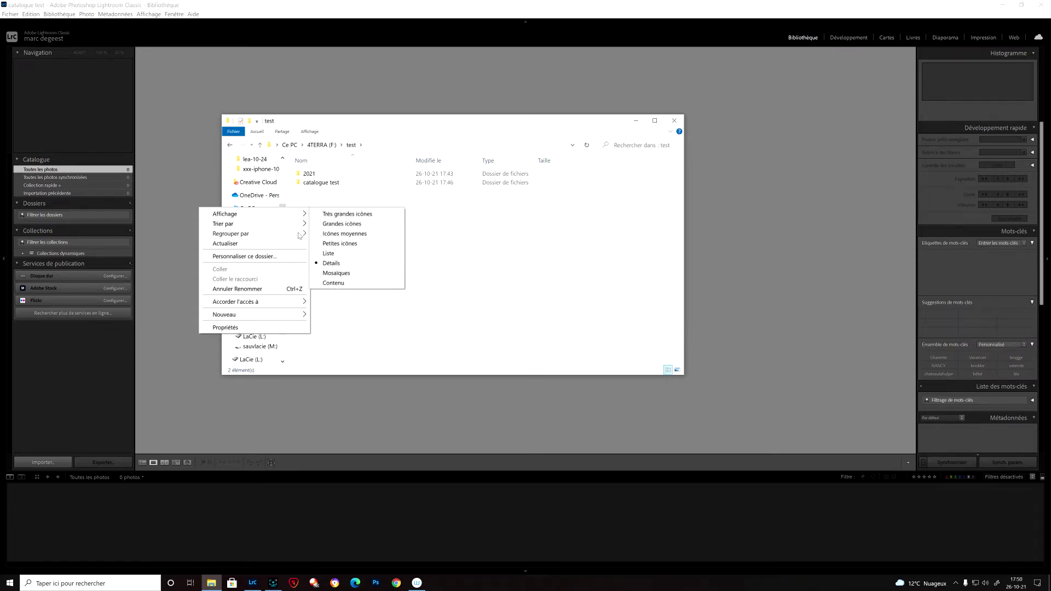
mouse_move(233, 314)
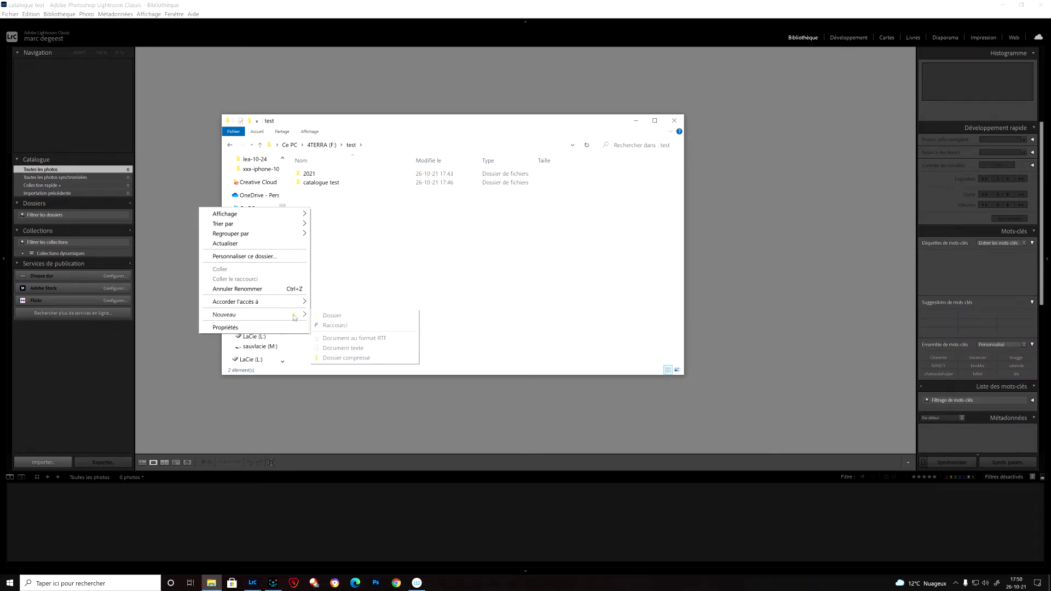
click(347, 321)
text(2)
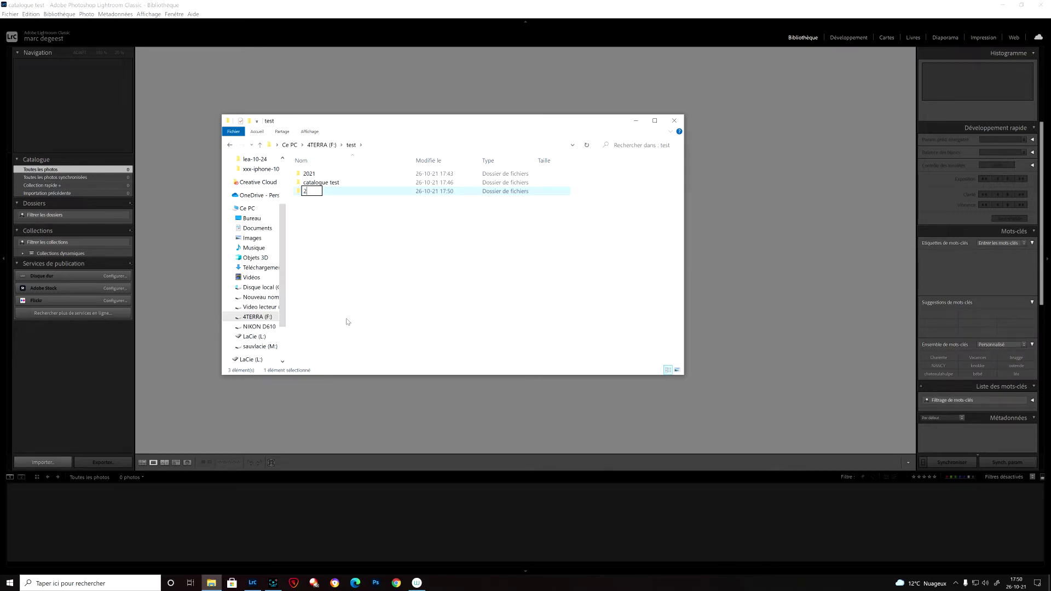
text(021 à faire)
key(Return)
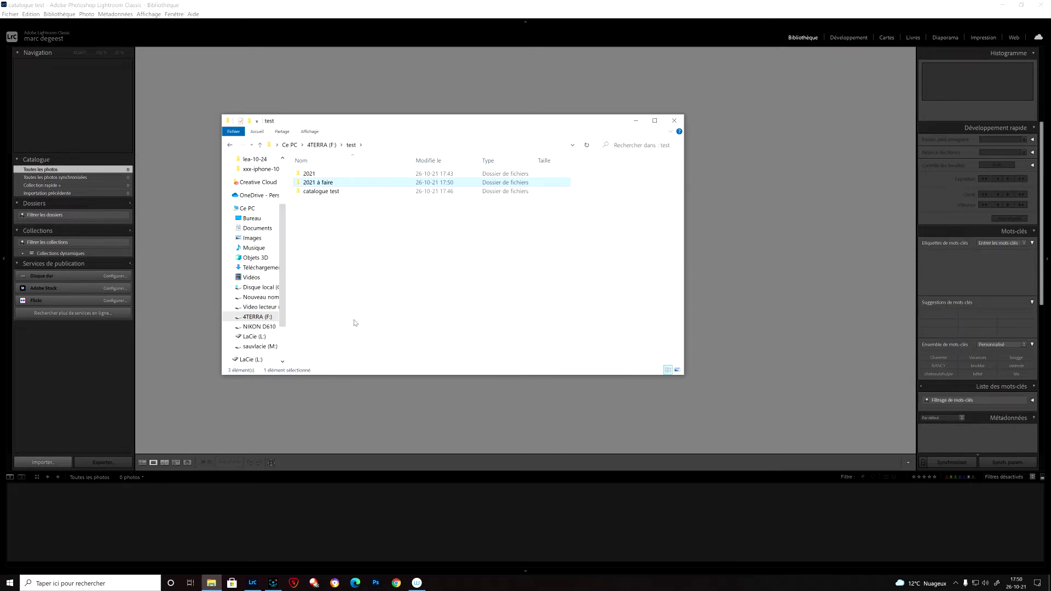
- Copy all the NEF photos from the camera folder dated 25-10-21 in DCIM on the NIKON D610 (H:) card
click(275, 327)
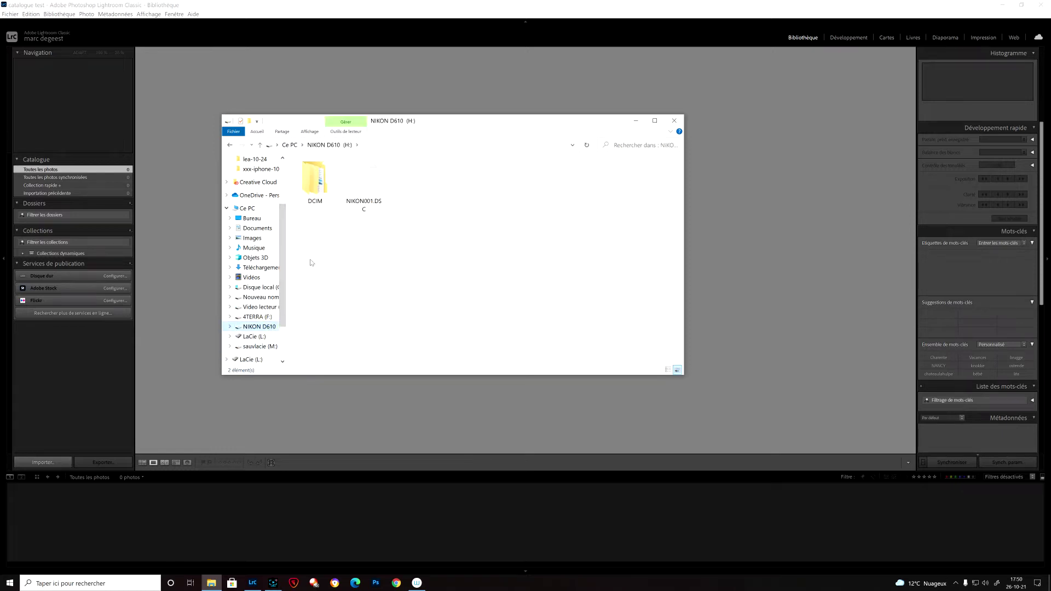
click(315, 184)
double_click(315, 184)
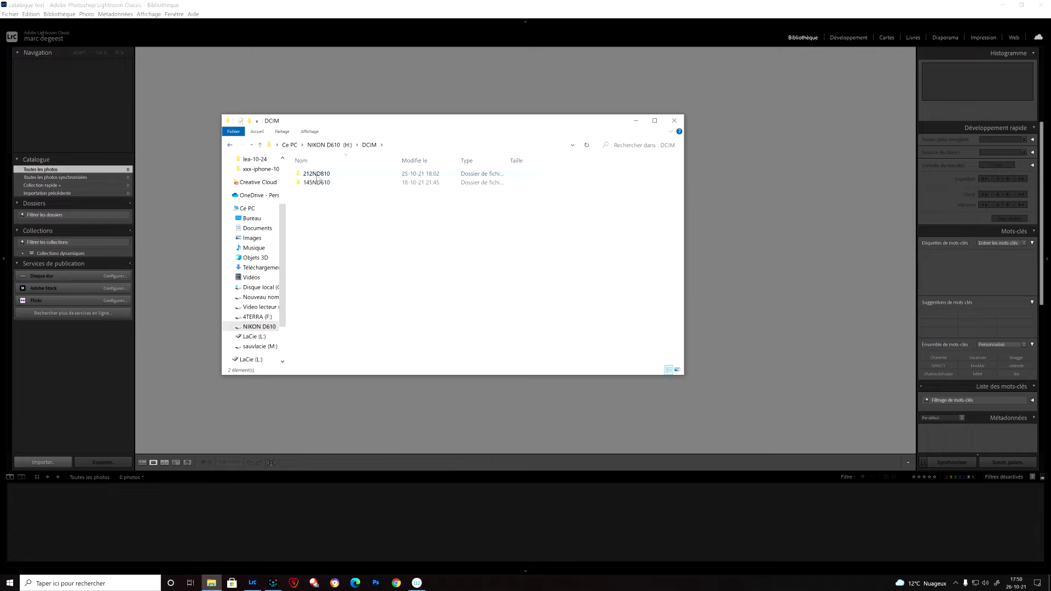
double_click(318, 174)
click(318, 174)
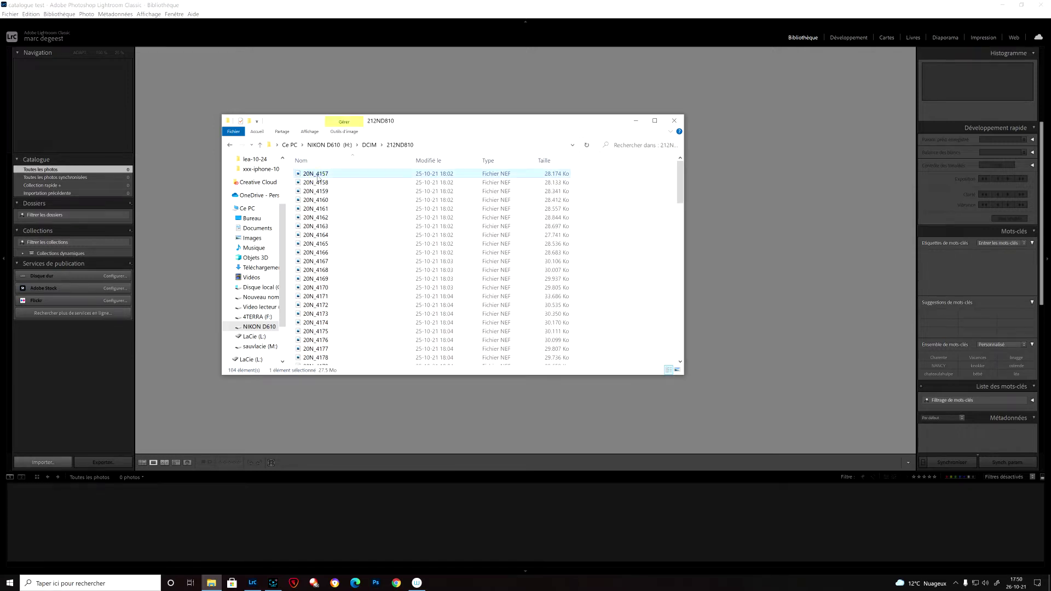
key(ctrl+a)
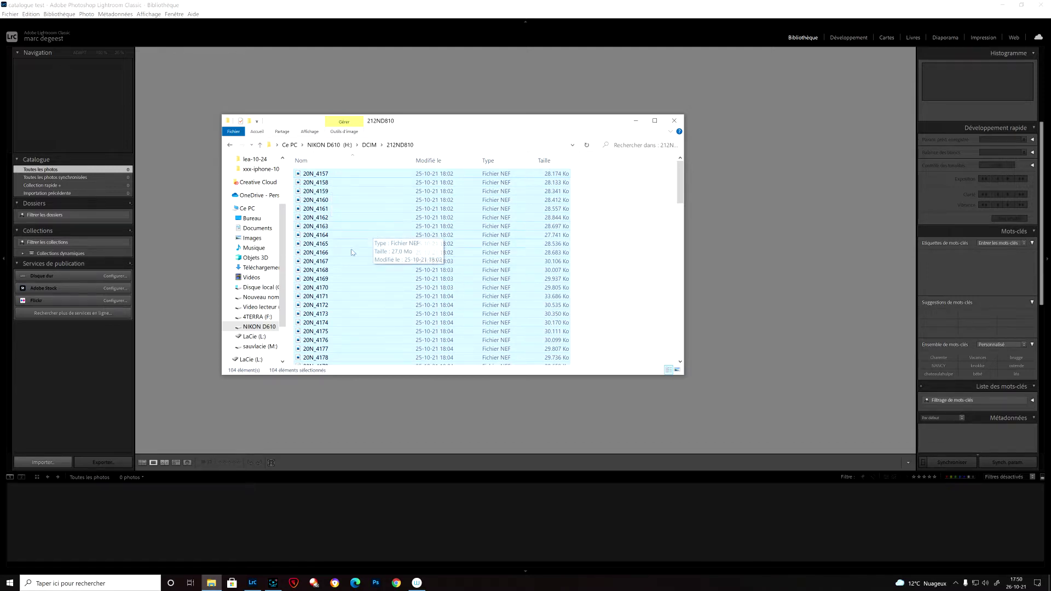
- Inside test\2021 à faire on 4TERRA (F:), create a subfolder named 10-25- followed by the photographed child's first name
click(229, 145)
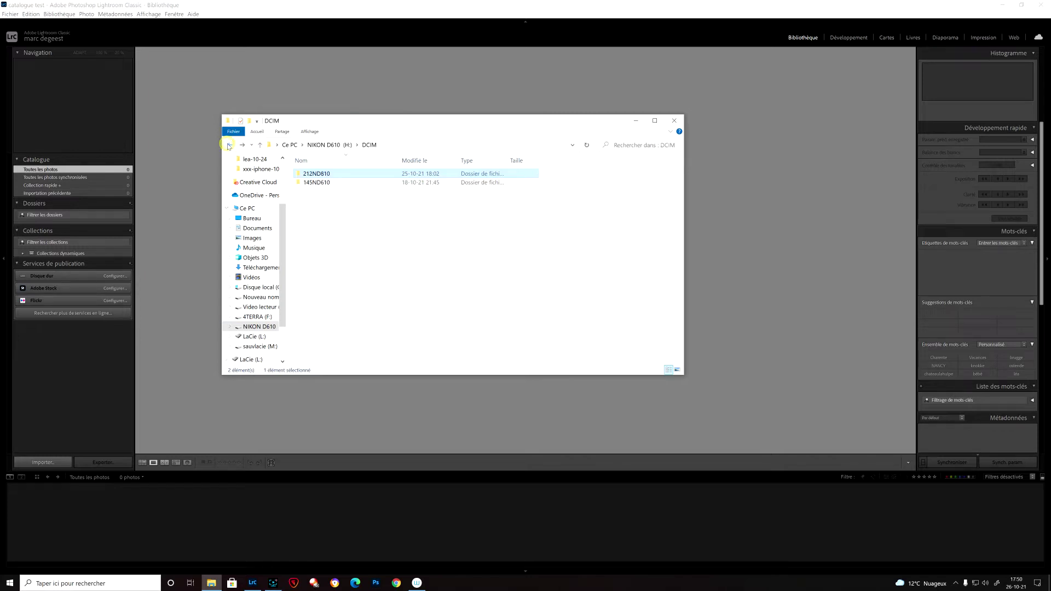
click(229, 145)
click(230, 145)
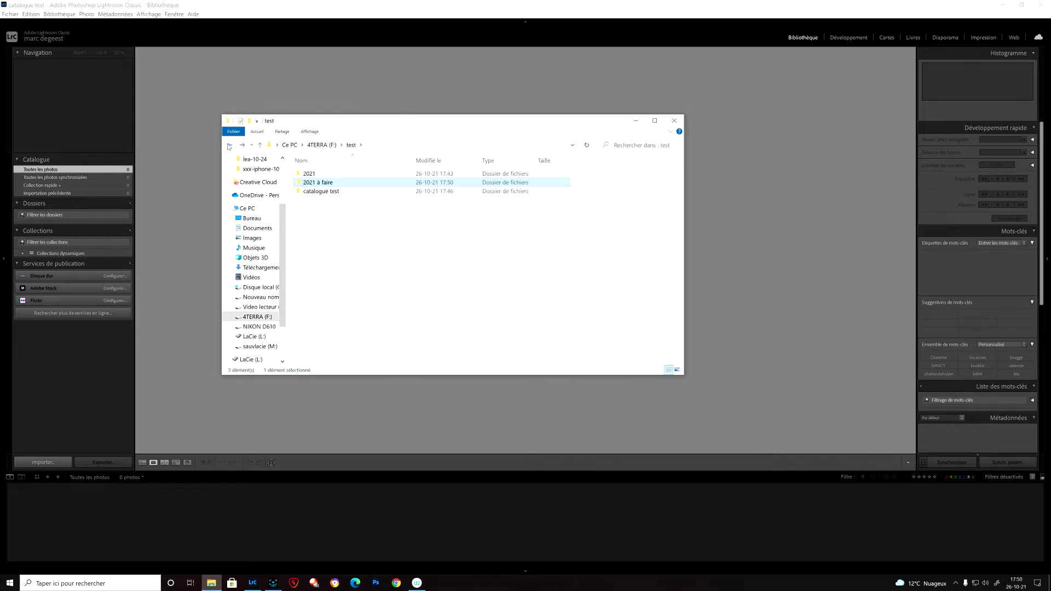
double_click(325, 183)
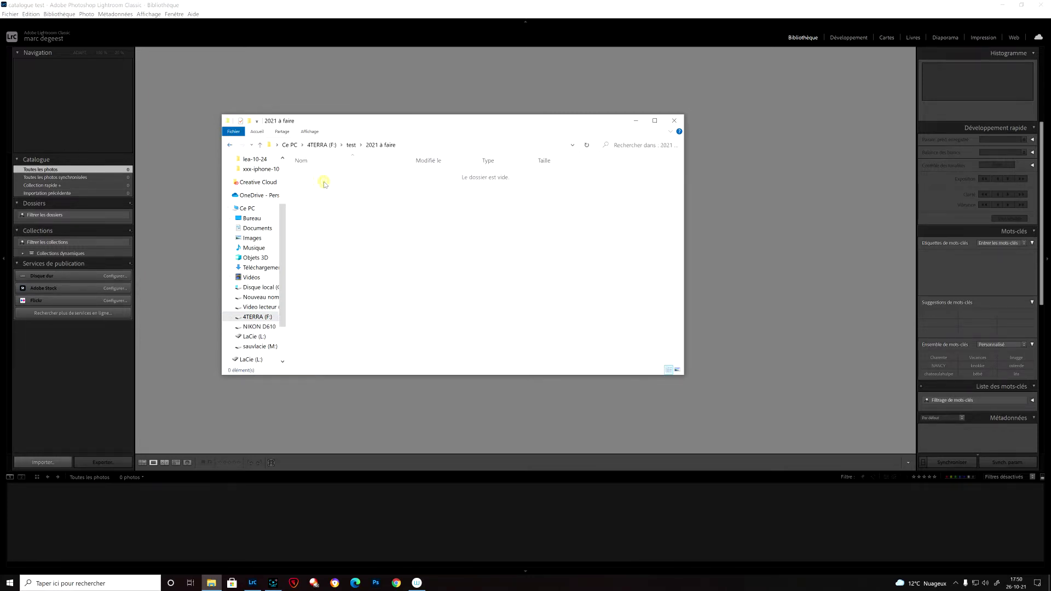
right_click(329, 190)
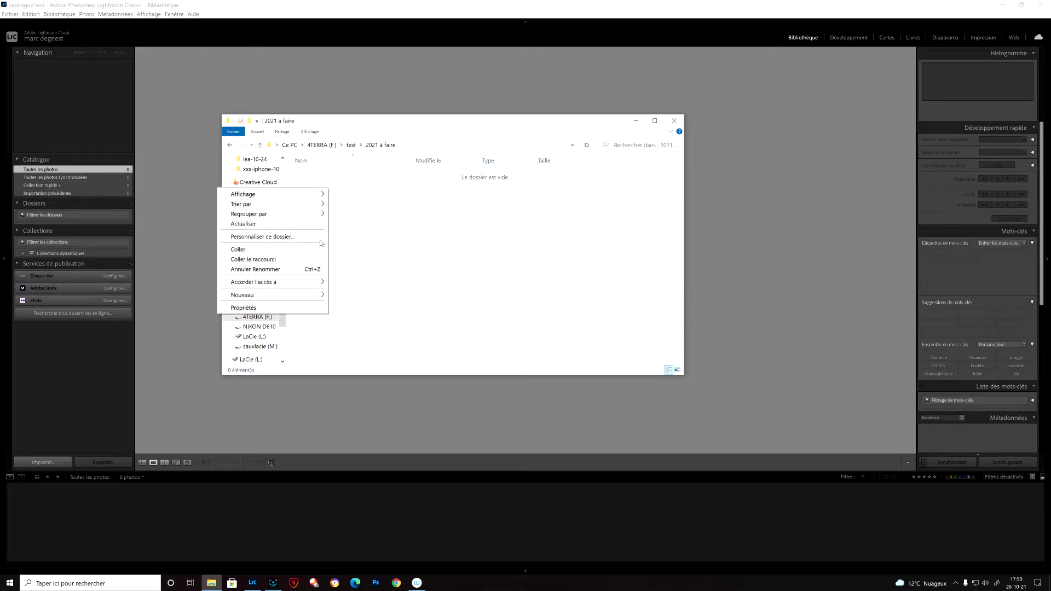
mouse_move(315, 298)
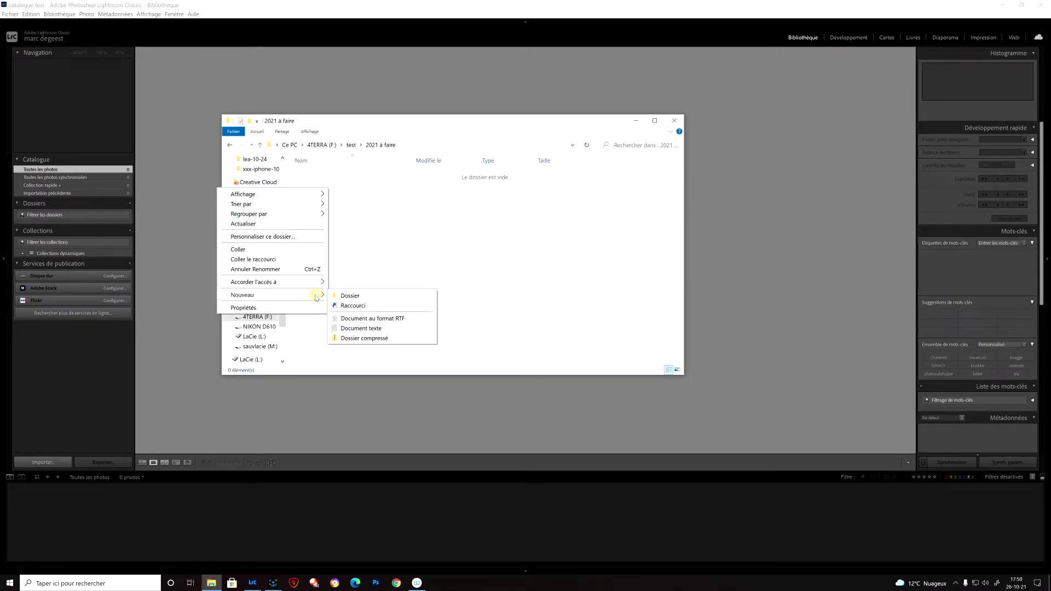
click(356, 298)
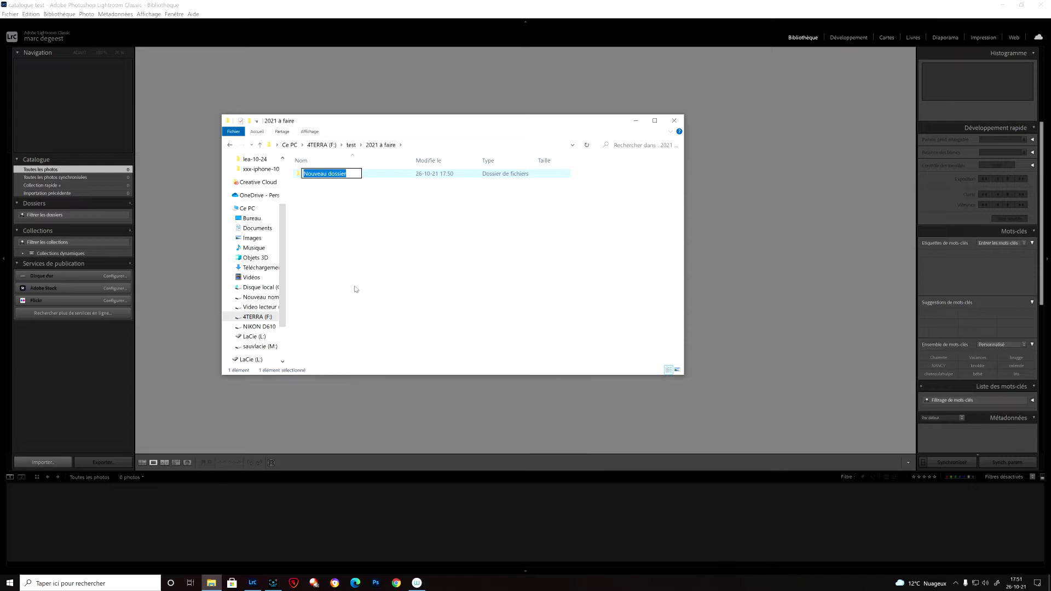
text(10-)
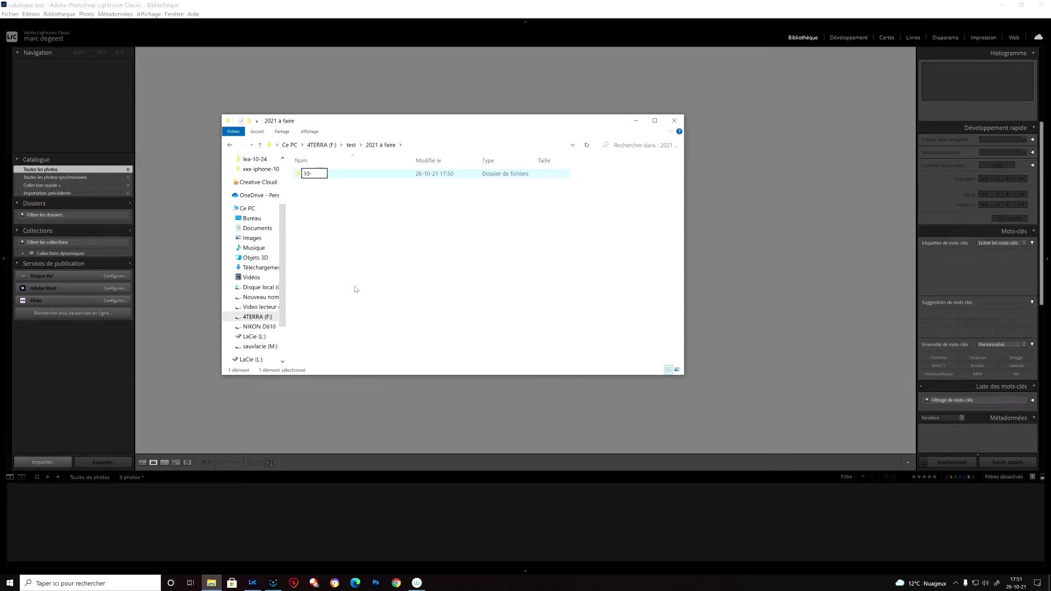
text(25-LE)
key(BackSpace)
text(ea)
key(Return)
- Open the 10-25 subfolder and paste the copied photos into it
double_click(328, 176)
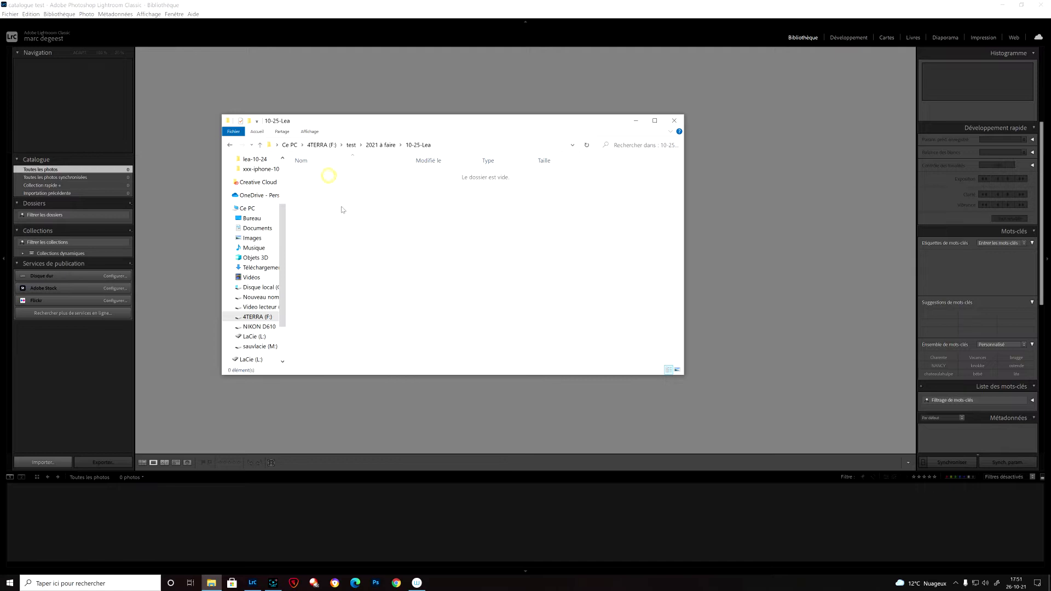
right_click(352, 224)
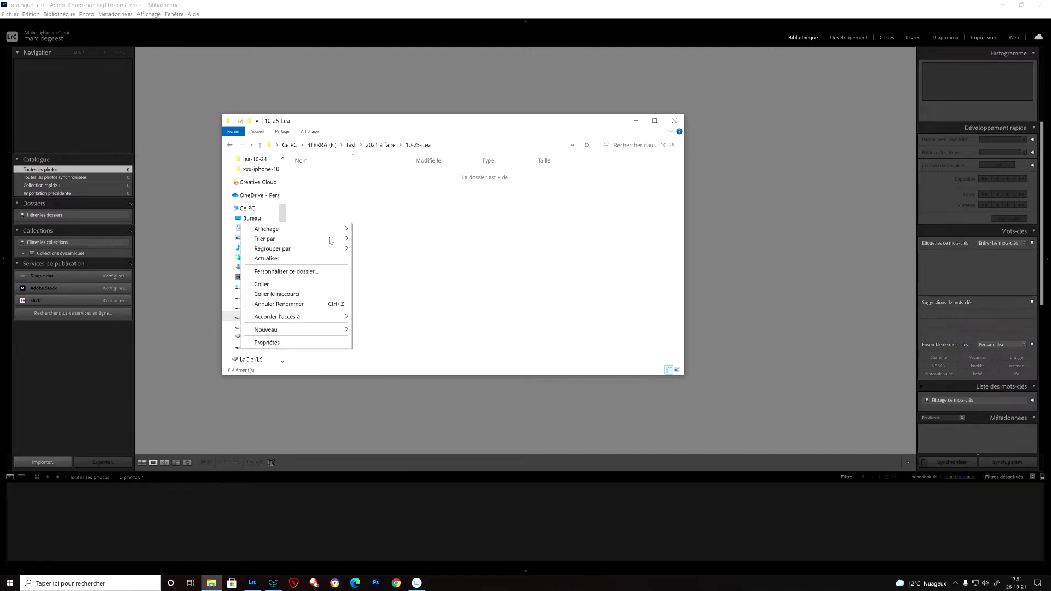
click(324, 285)
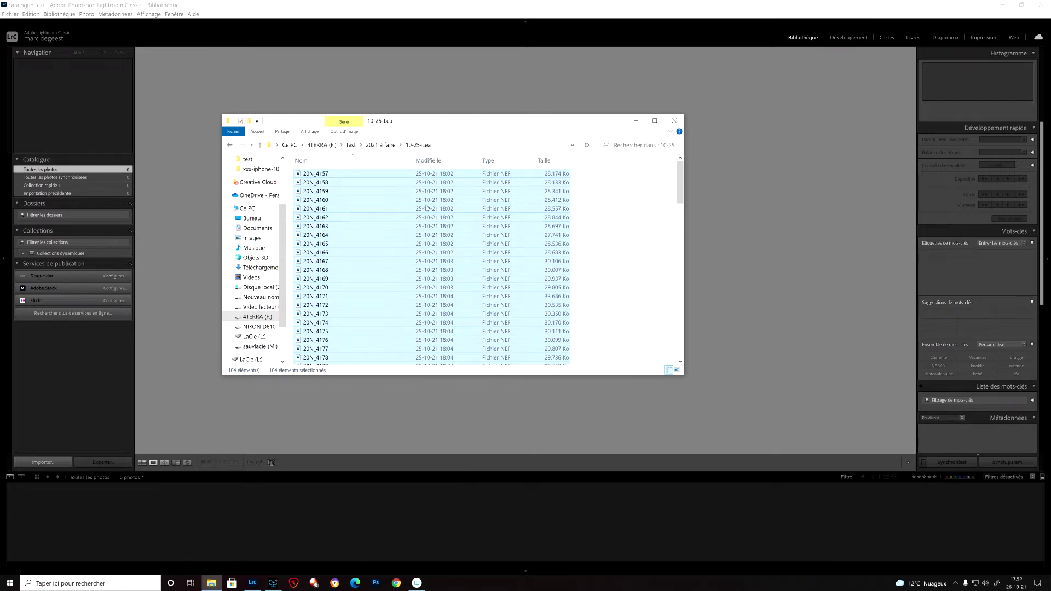
- Switch to Lightroom Classic and open the import window for photos and videos
click(782, 178)
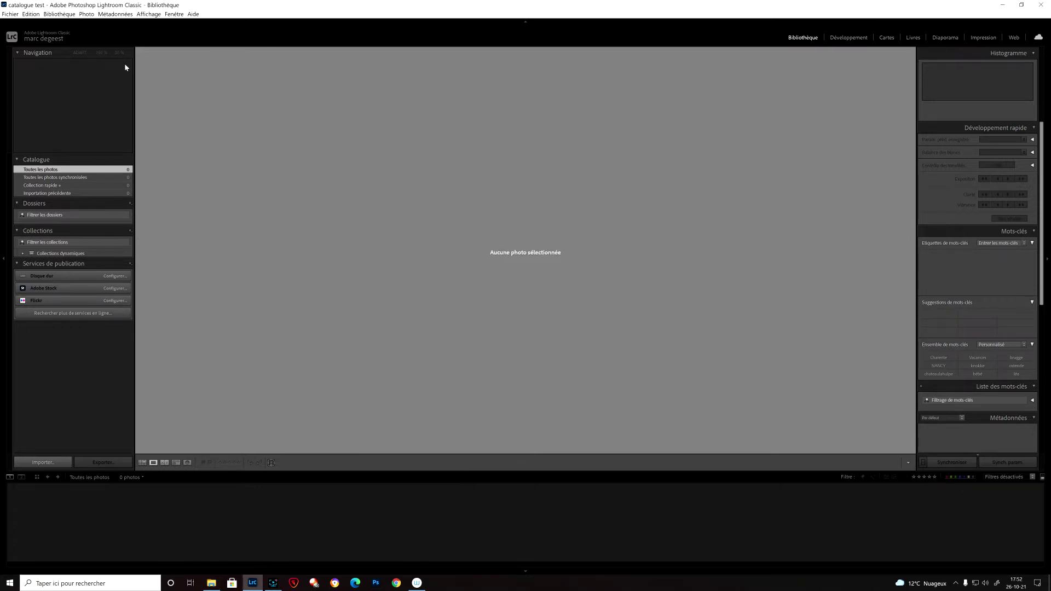
click(9, 14)
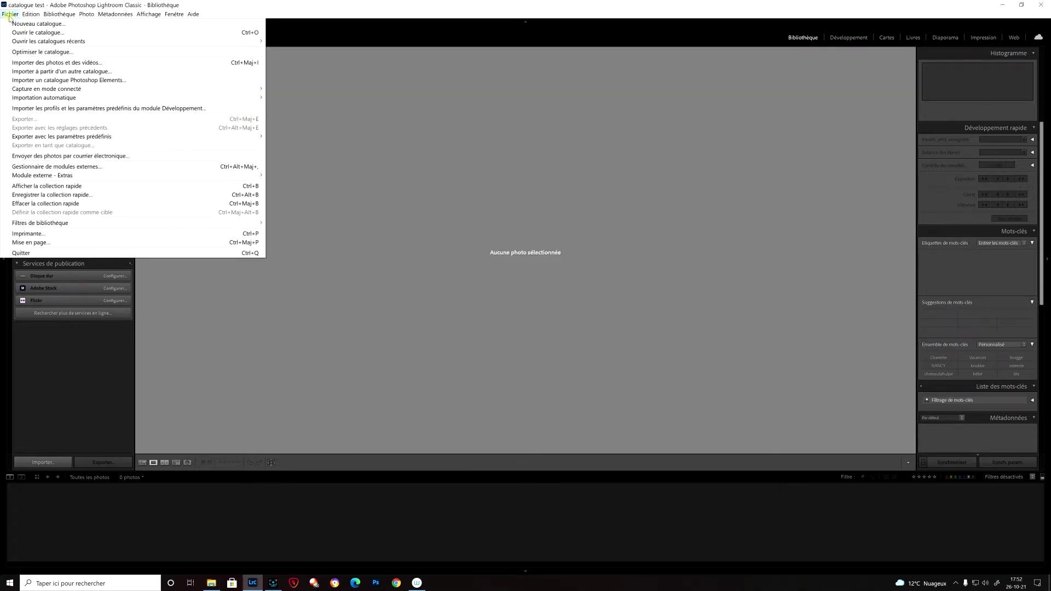
click(35, 63)
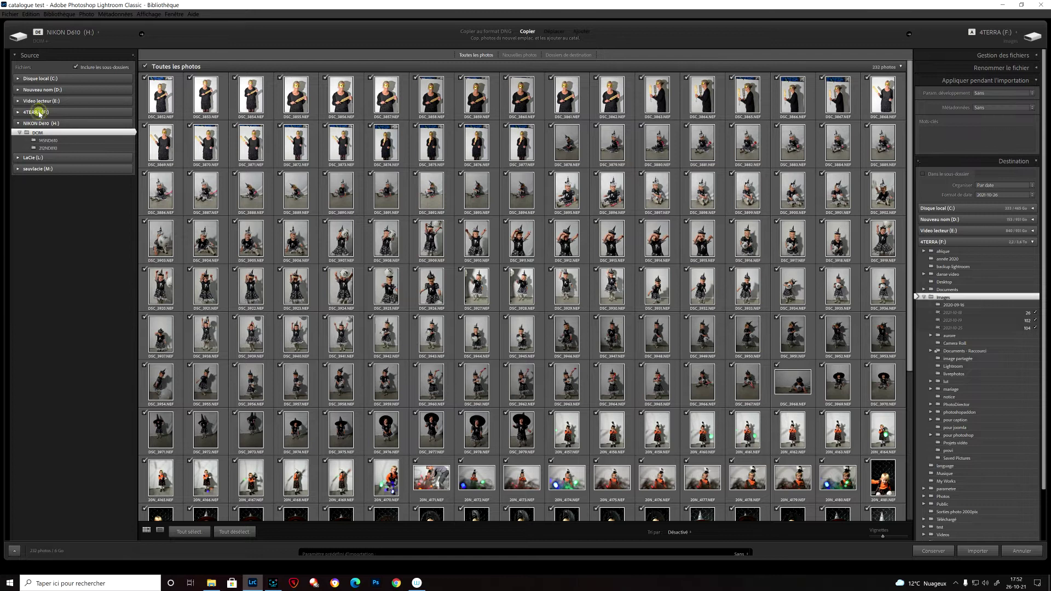
- Make the 10-25 subfolder of test\2021 à faire the import source by bringing its selected photos in from File Explorer, and close Explorer
click(38, 113)
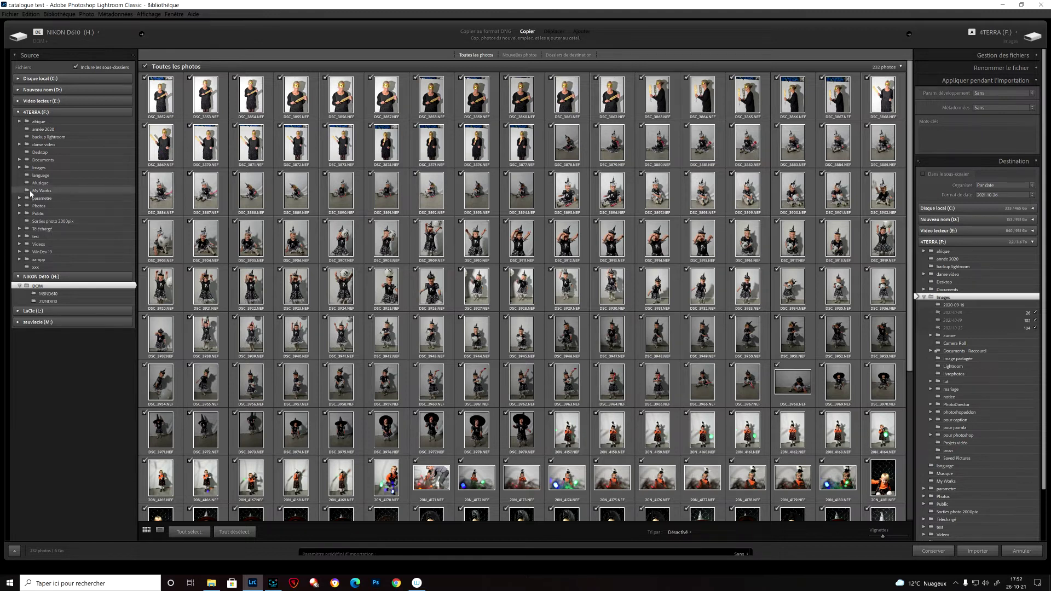
click(19, 236)
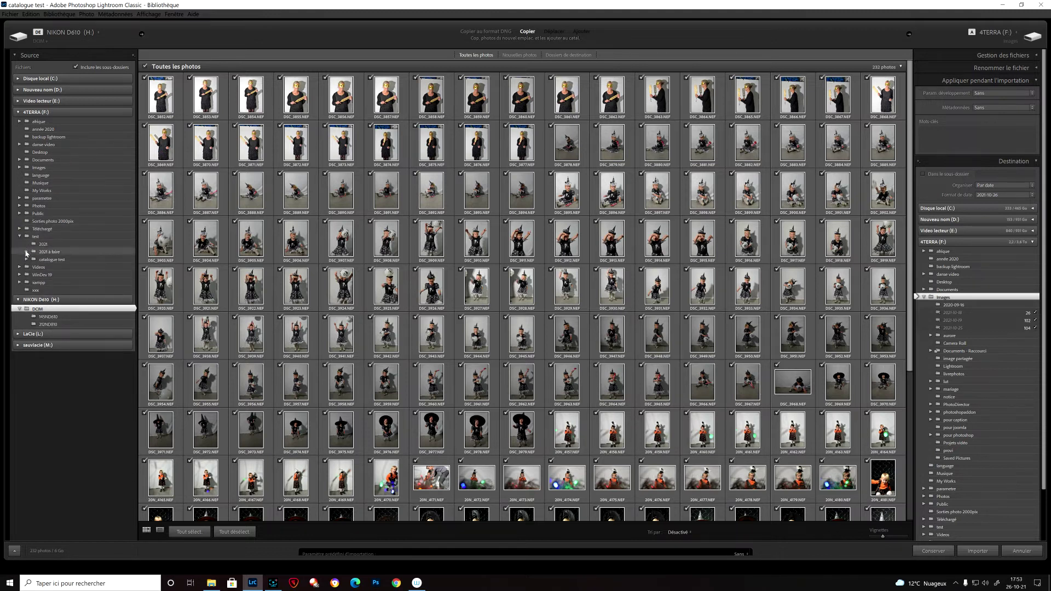
click(26, 252)
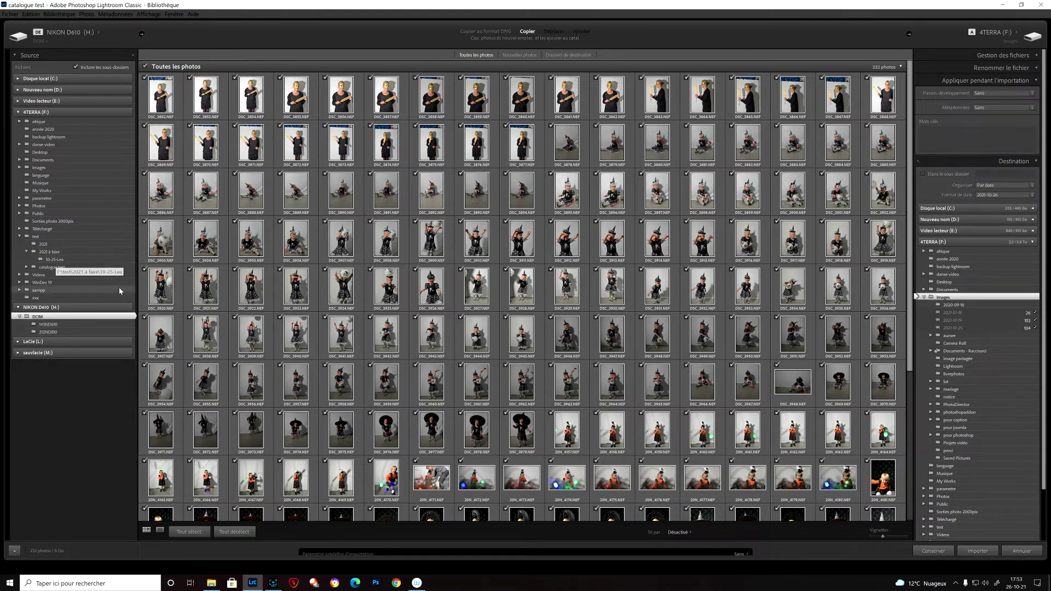
click(213, 584)
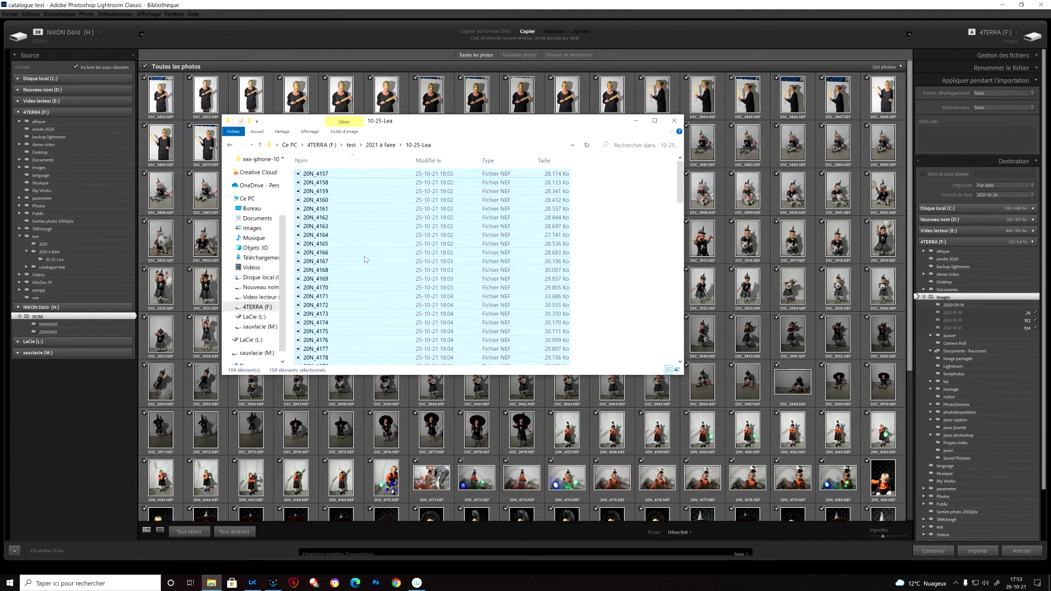
drag(365, 259, 778, 299)
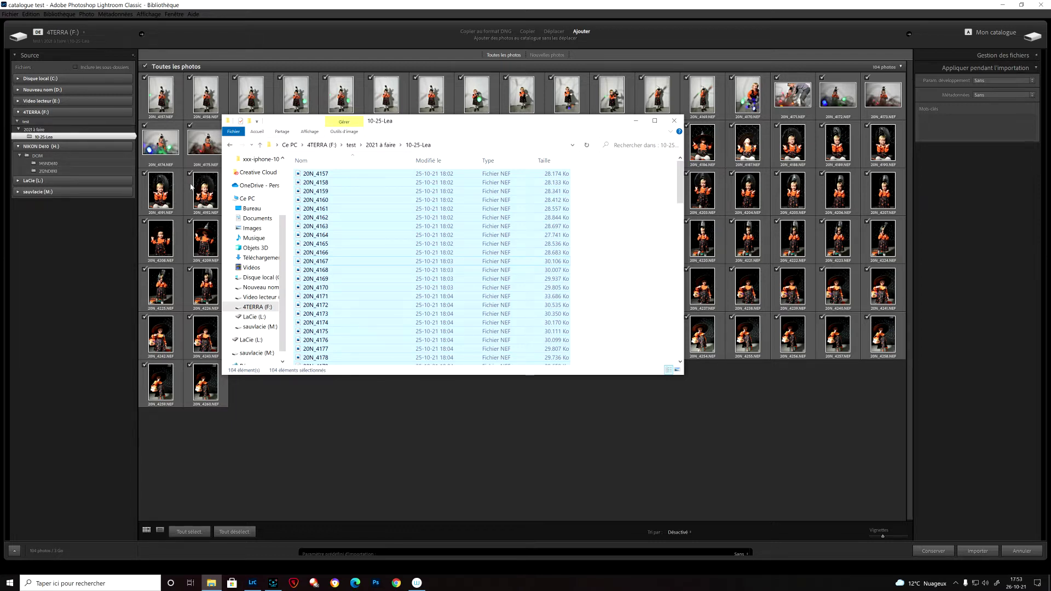
click(674, 121)
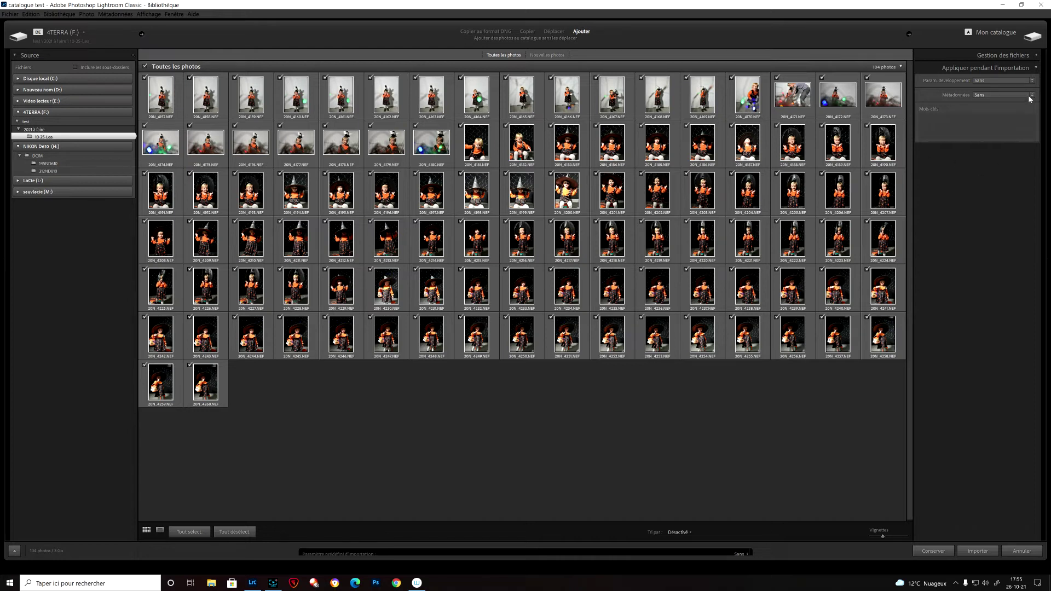
- Check the file handling options and import all the photos of the 10-25 folder into the catalogue
click(1035, 57)
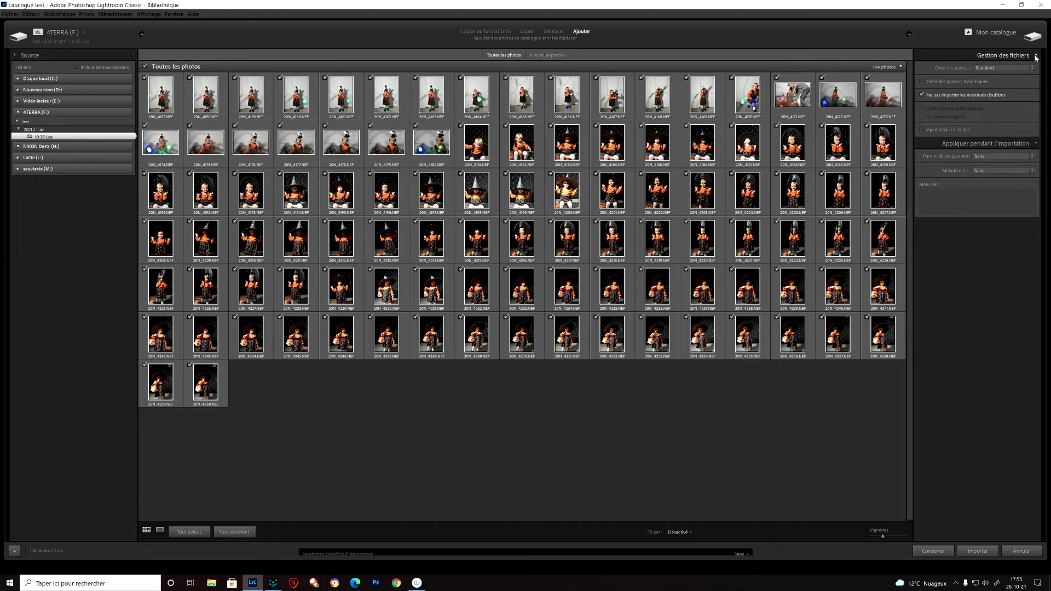
click(1035, 57)
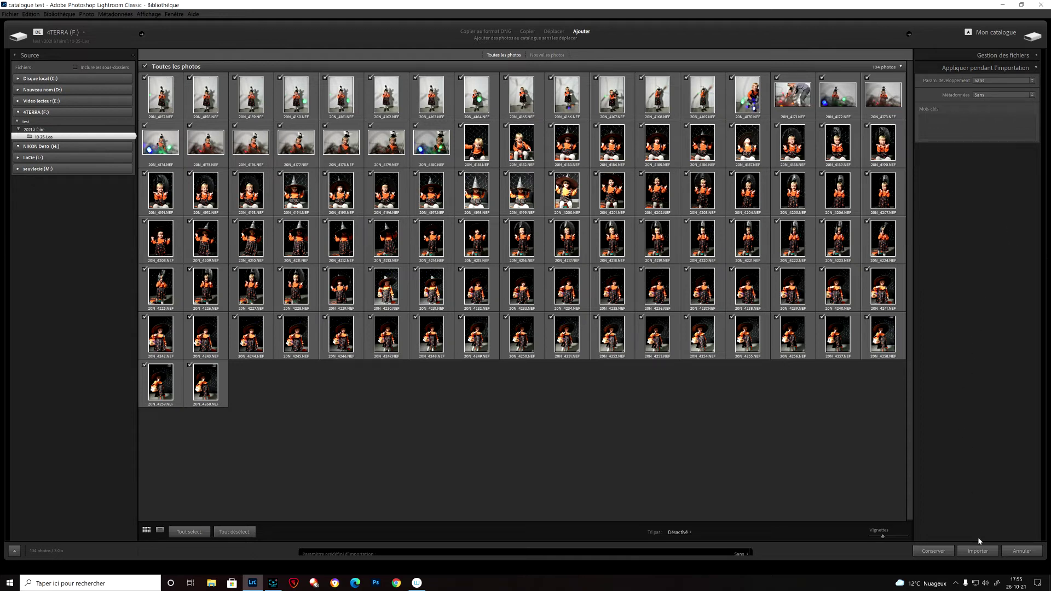
click(978, 552)
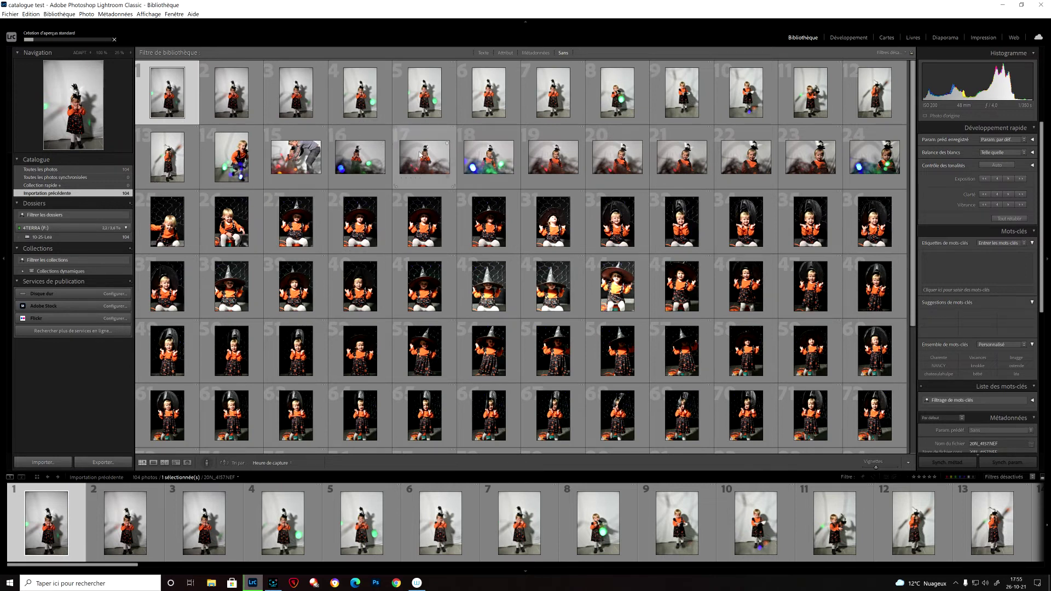
- Create a subfolder named "fond sombre" inside the imported 10-25 folder, without including the selected photos
right_click(66, 240)
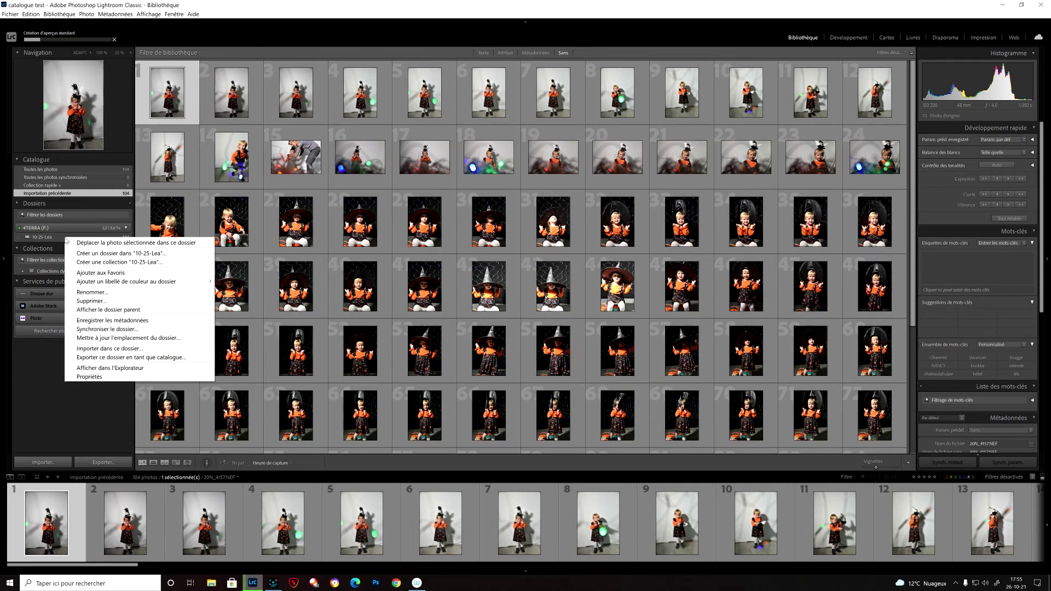
click(90, 254)
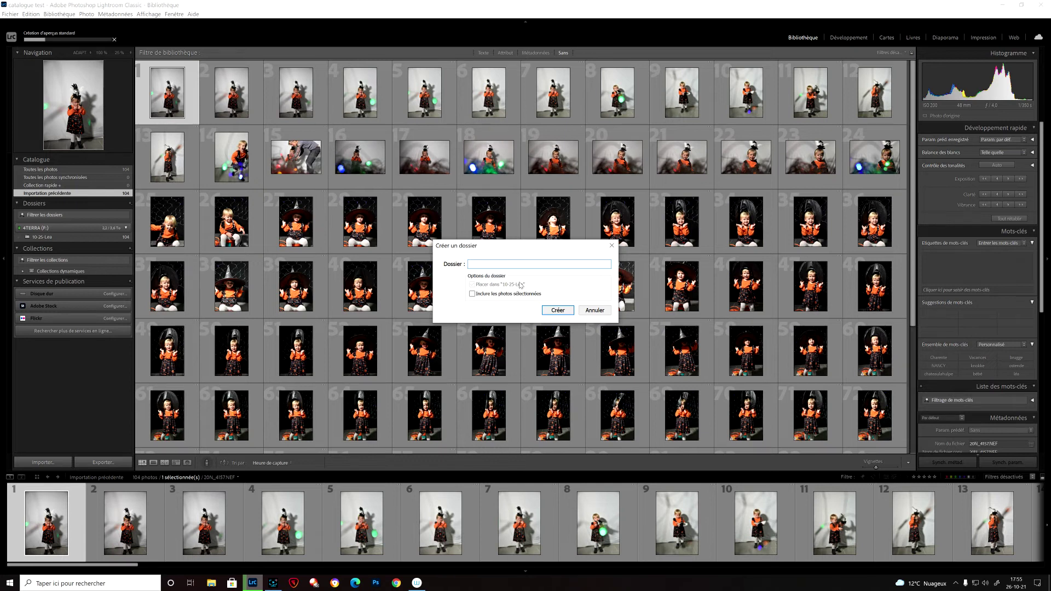
text(fond sombre)
key(Return)
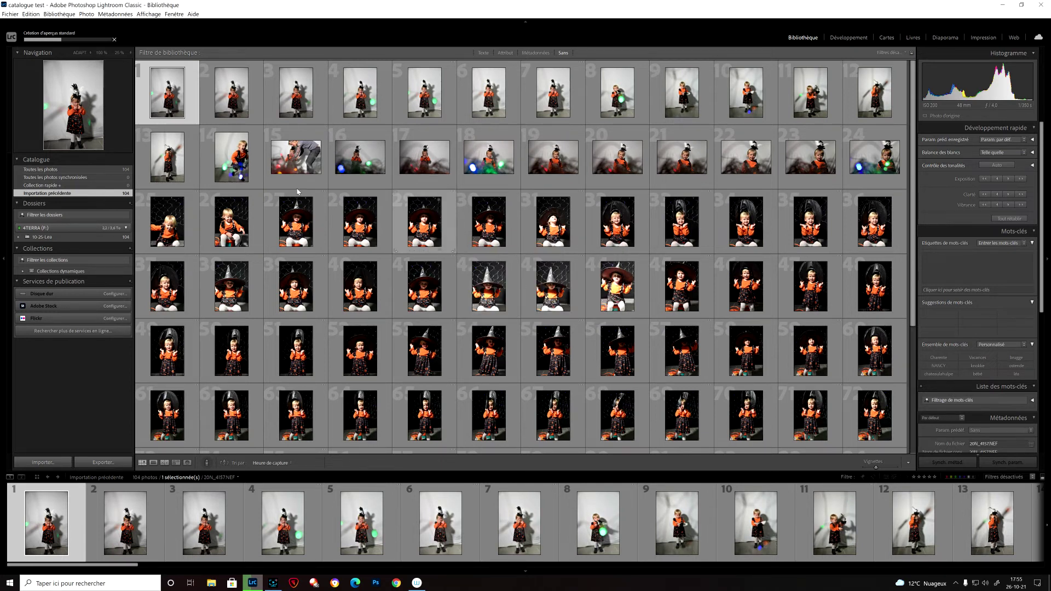
- Expand the 10-25 folder and create a second subfolder in it named "fond claire"
click(18, 237)
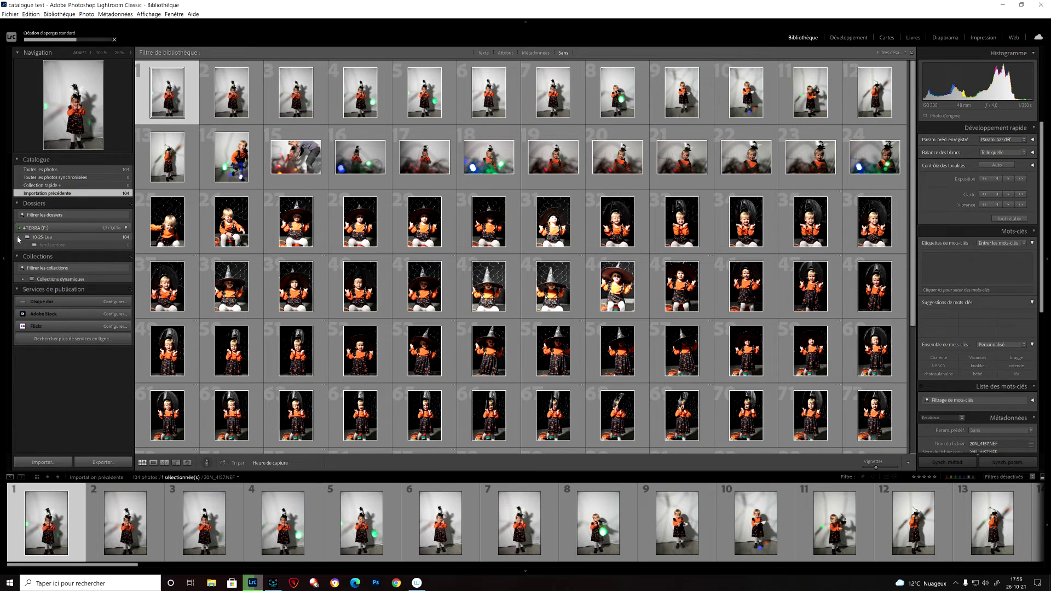
right_click(46, 239)
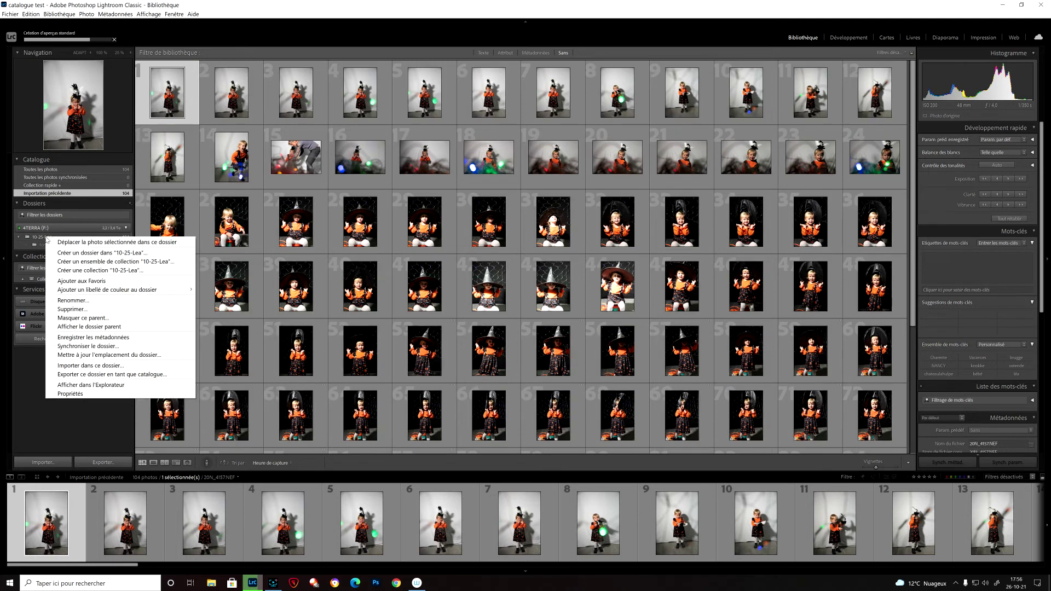
click(91, 253)
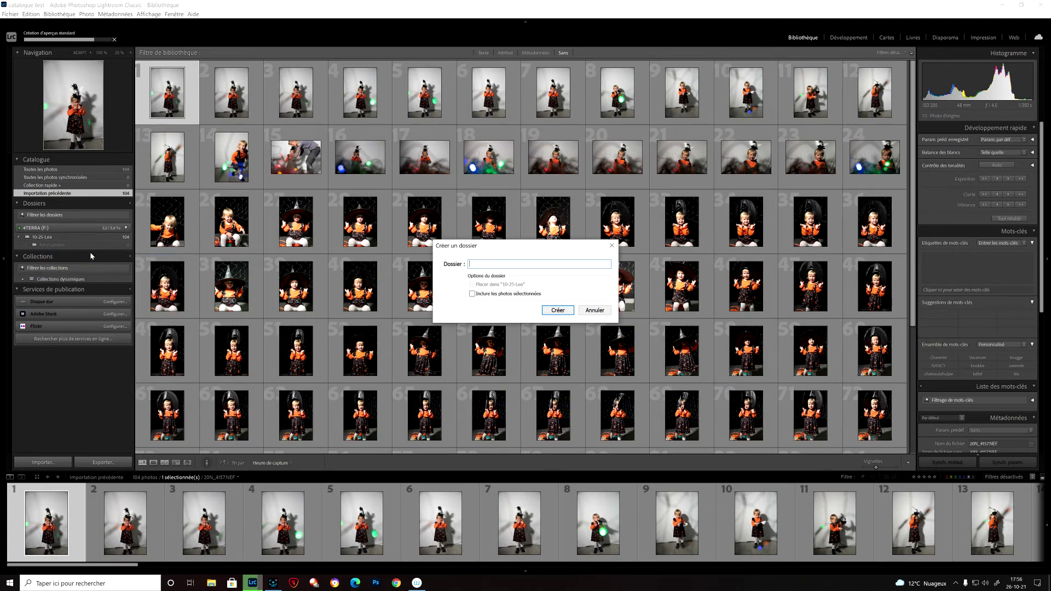
text(fond cla)
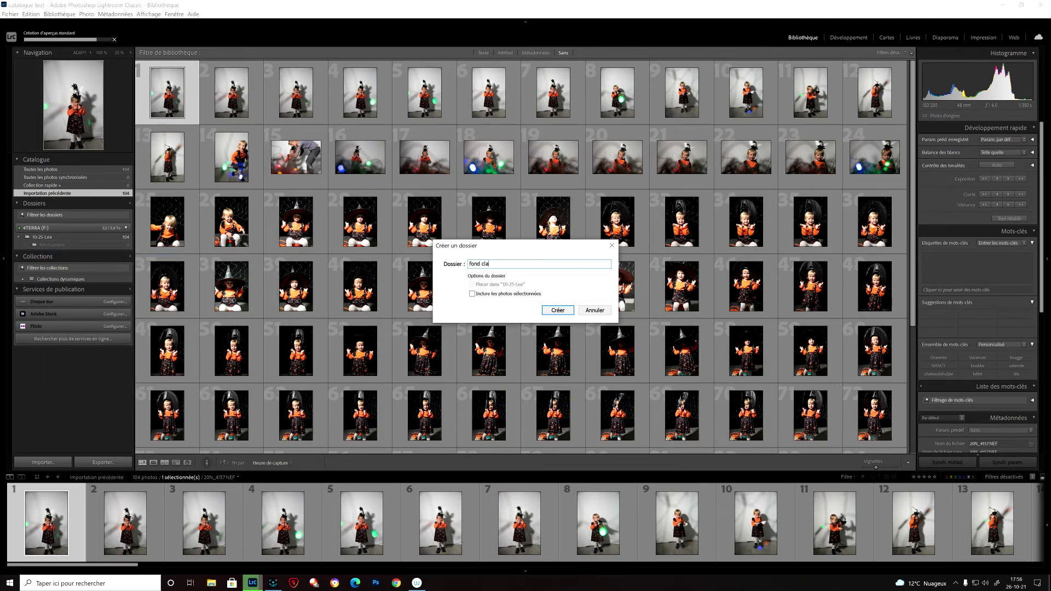
text(ire)
key(Return)
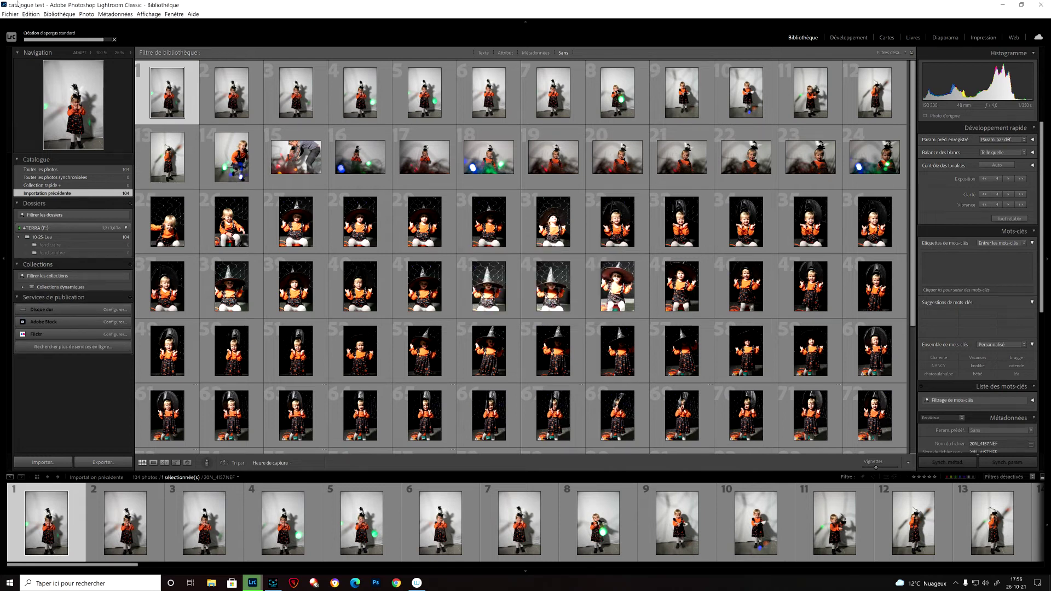
- Move the first 24 photos, those with the light background, into "fond claire" and disable further display of the file-move warning
shift+click(846, 162)
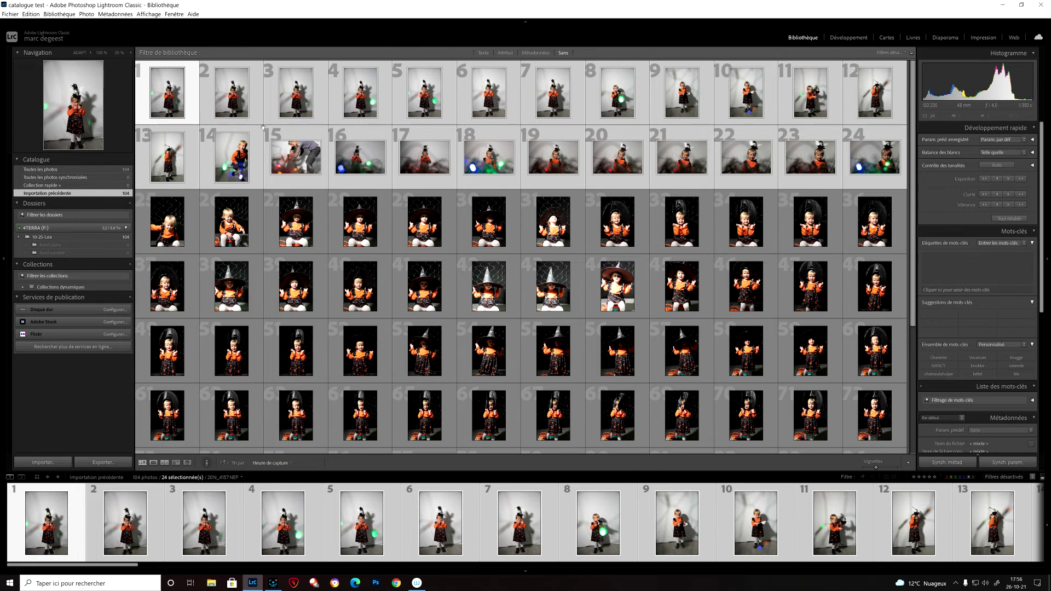
drag(181, 105, 120, 245)
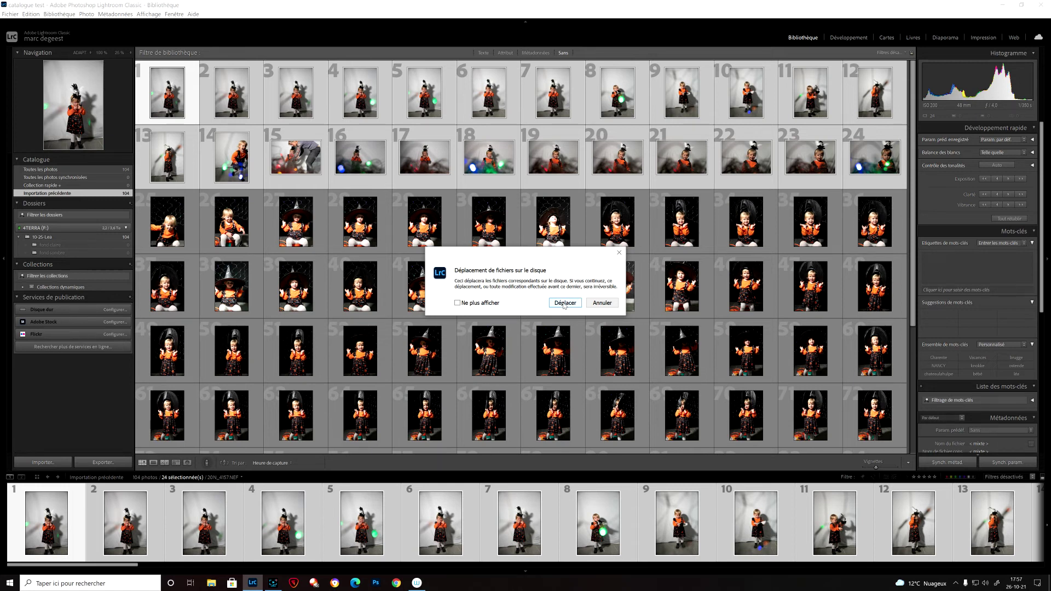
click(457, 303)
click(565, 303)
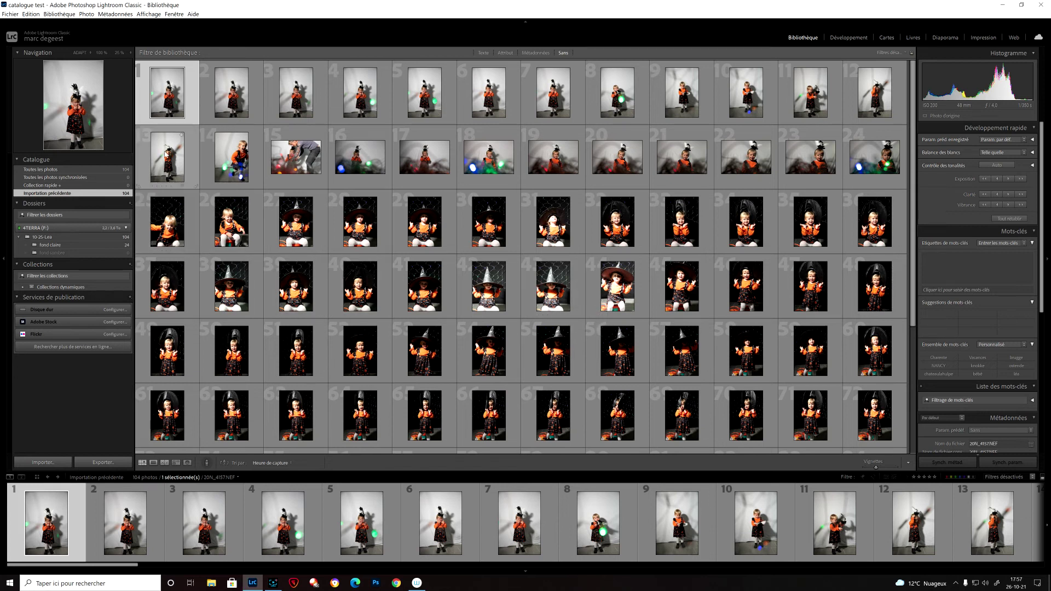
- Select photo 25 and turn off the display of subfolder photos in parent folders
click(176, 215)
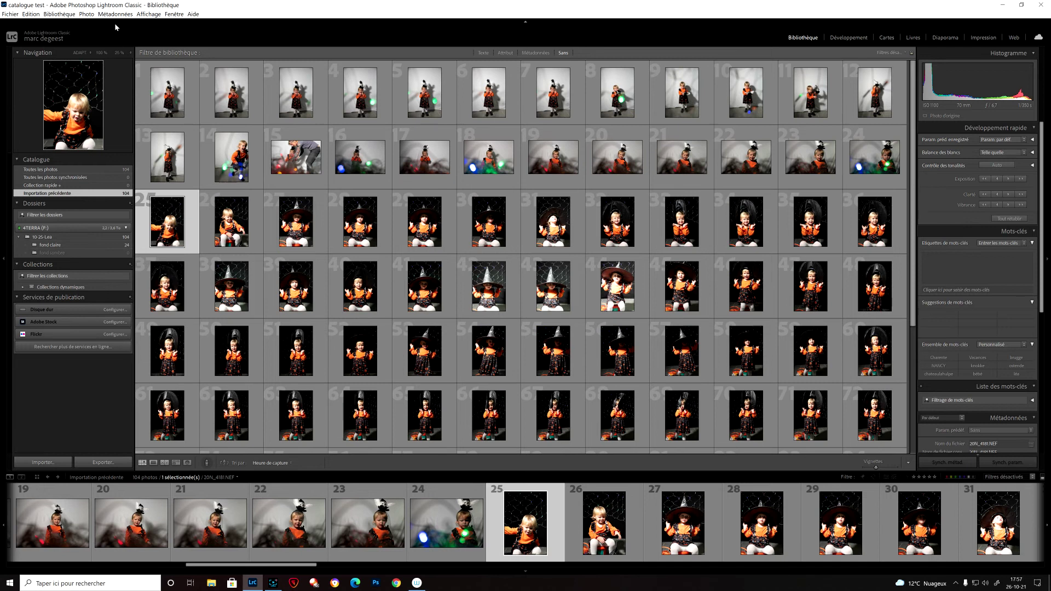
click(70, 15)
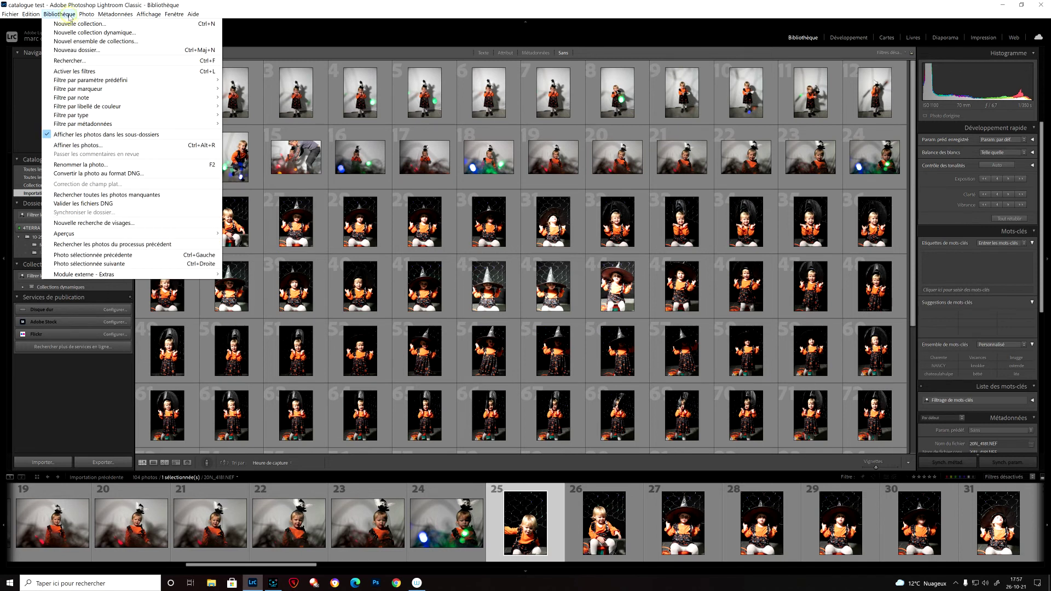
click(84, 136)
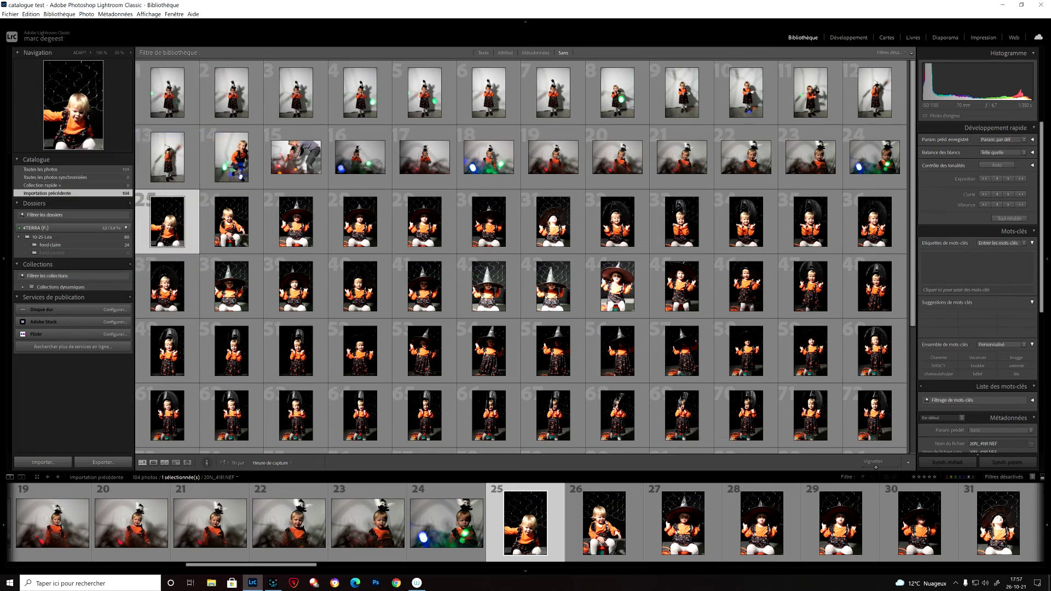
- Open the 10-25 parent folder and move all its remaining dark-background photos into the "fond sombre" subfolder
click(65, 236)
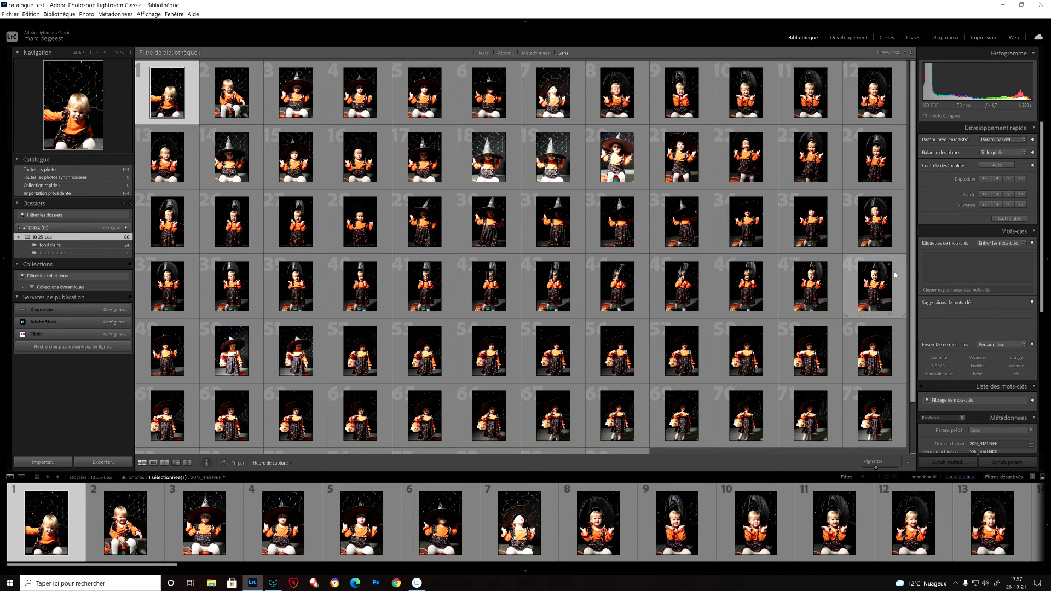
drag(910, 277, 912, 363)
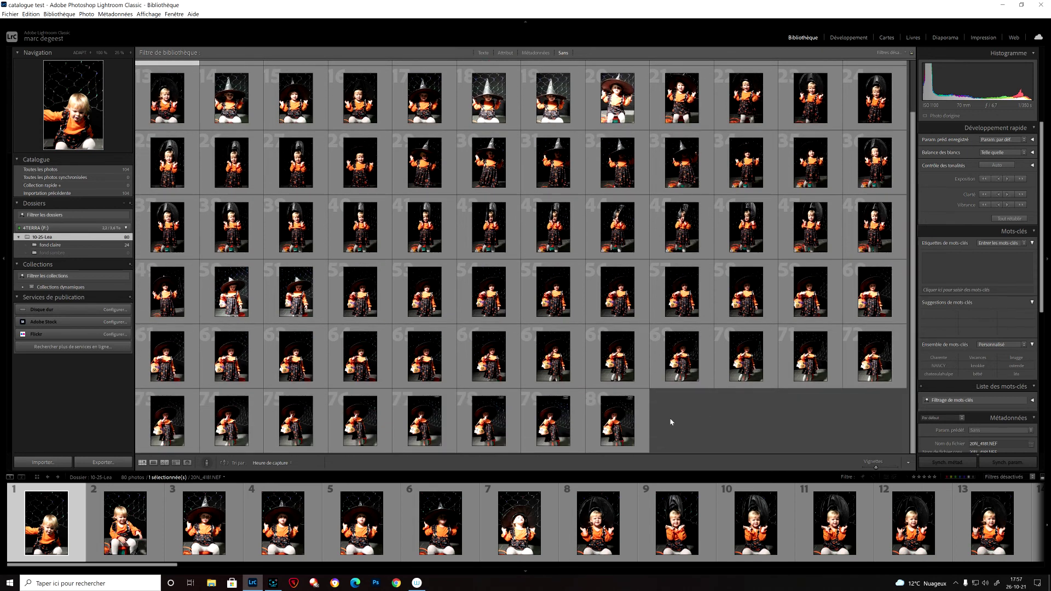
key(ctrl+a)
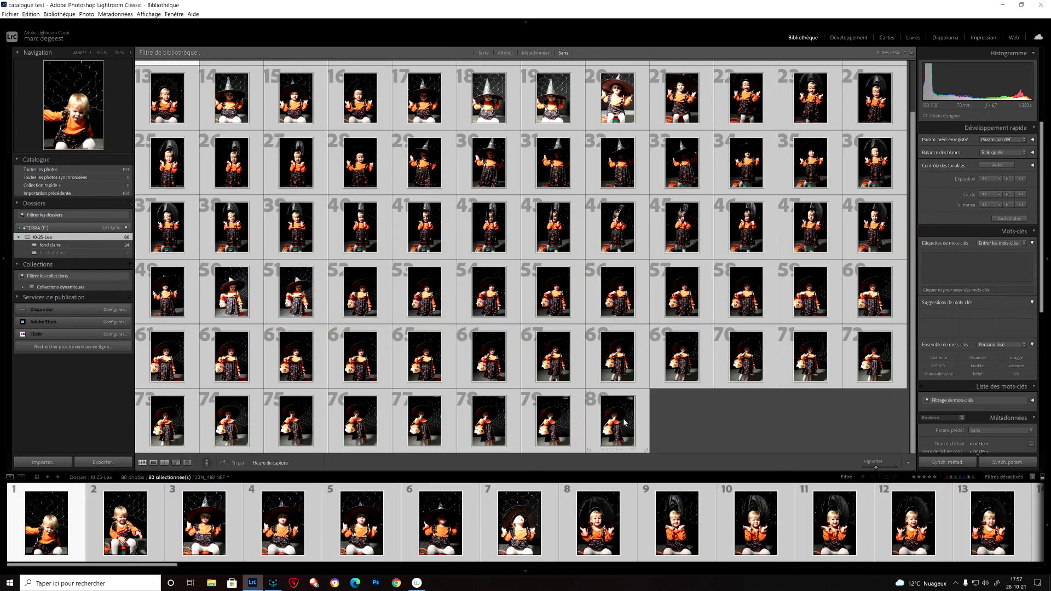
drag(164, 233, 80, 254)
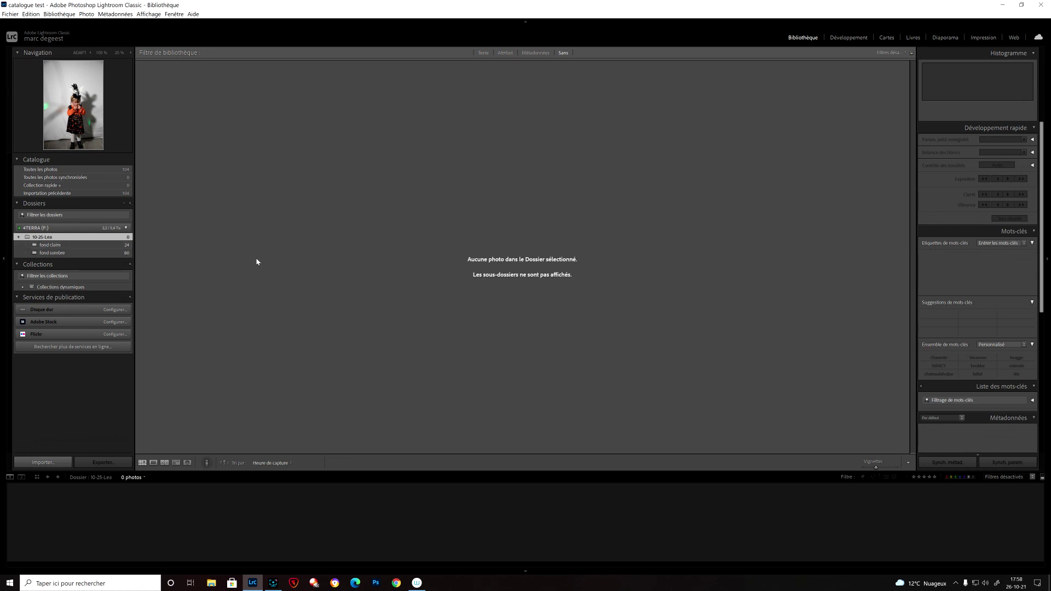
- Open the "fond claire" subfolder and pick up photo 16 by its thumbnail in the grid
click(54, 245)
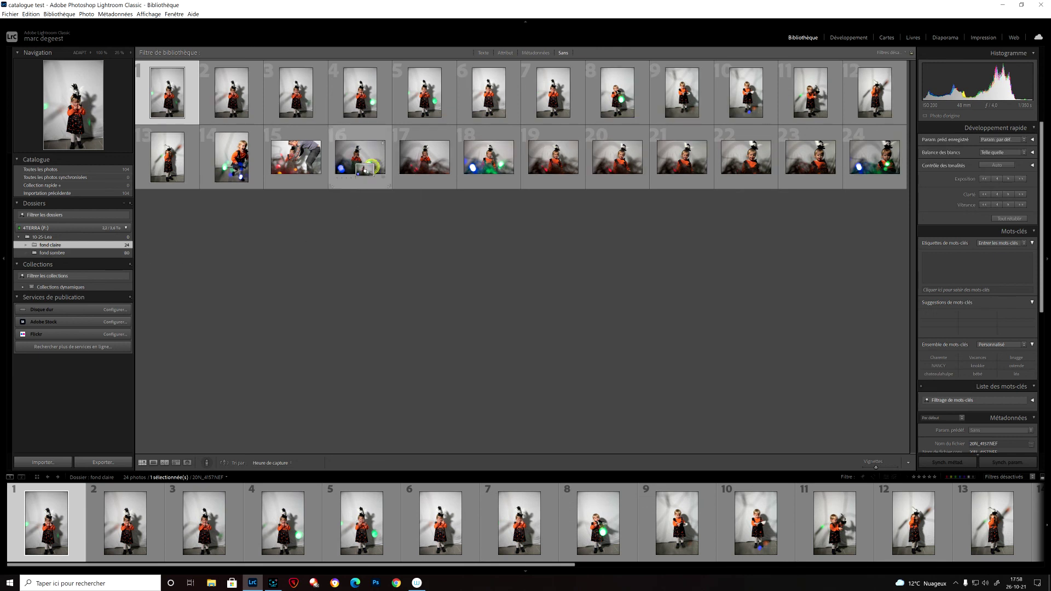
mouse_move(372, 170)
mouse_down()
mouse_move(118, 248)
mouse_move(284, 177)
mouse_move(369, 155)
mouse_up()
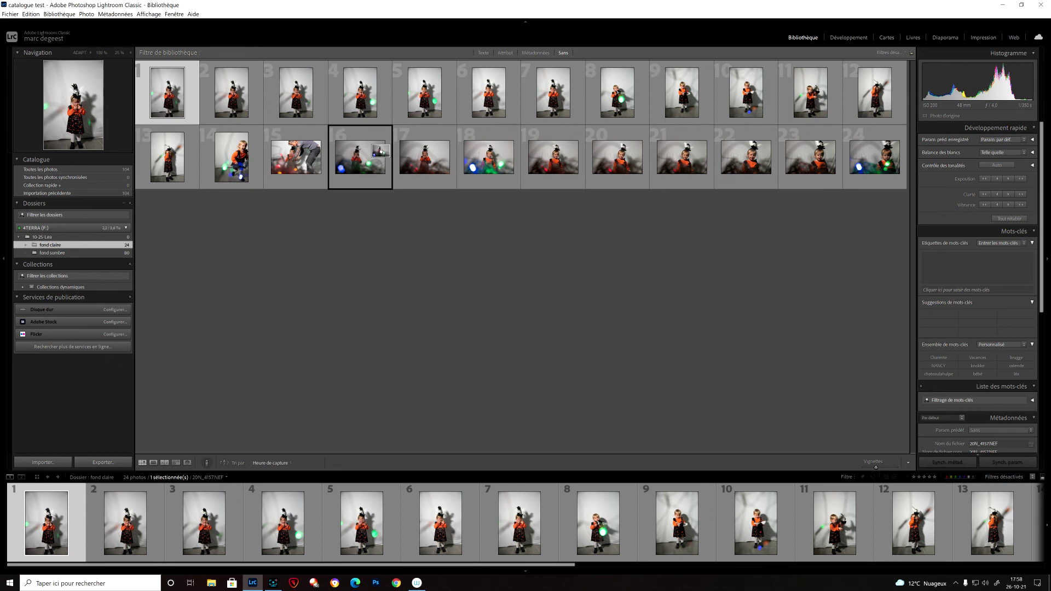